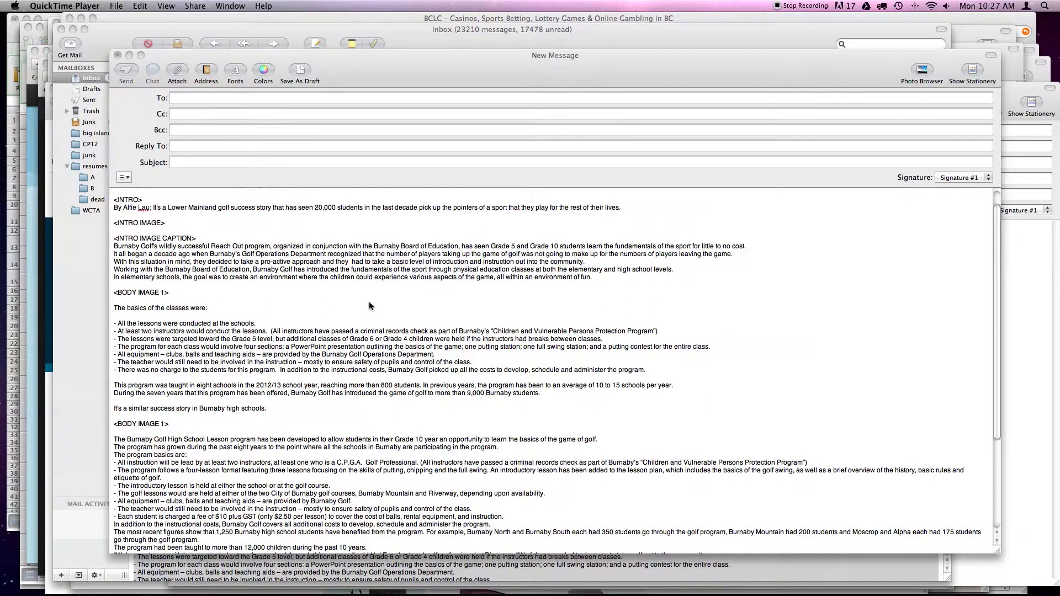
Bring the Mail inbox with the Burnaby Golf article message in front of the draft.
scroll(369, 306, up, 1)
scroll(370, 305, up, 2)
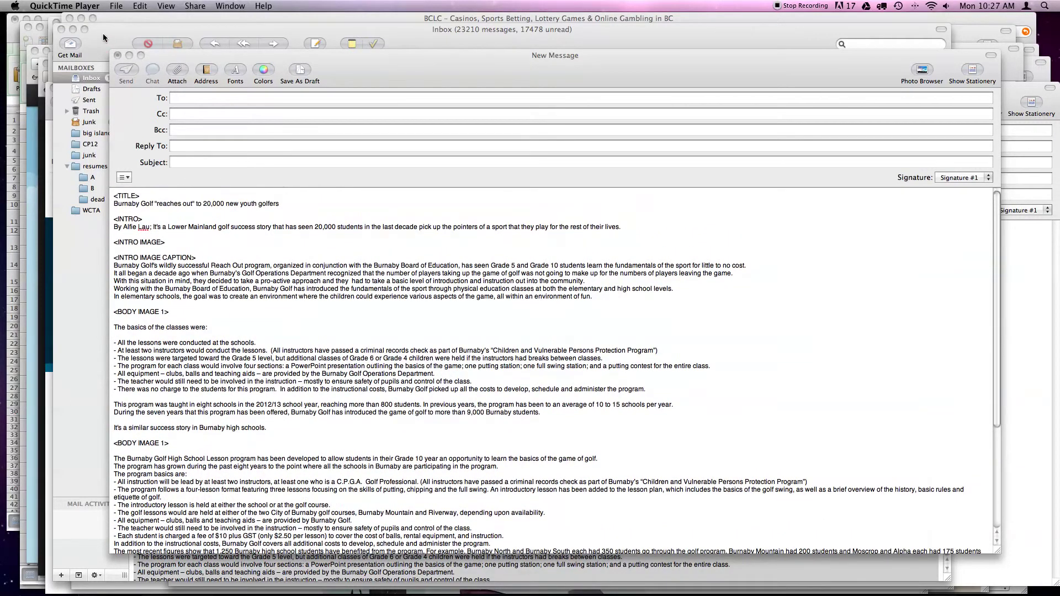
click(103, 33)
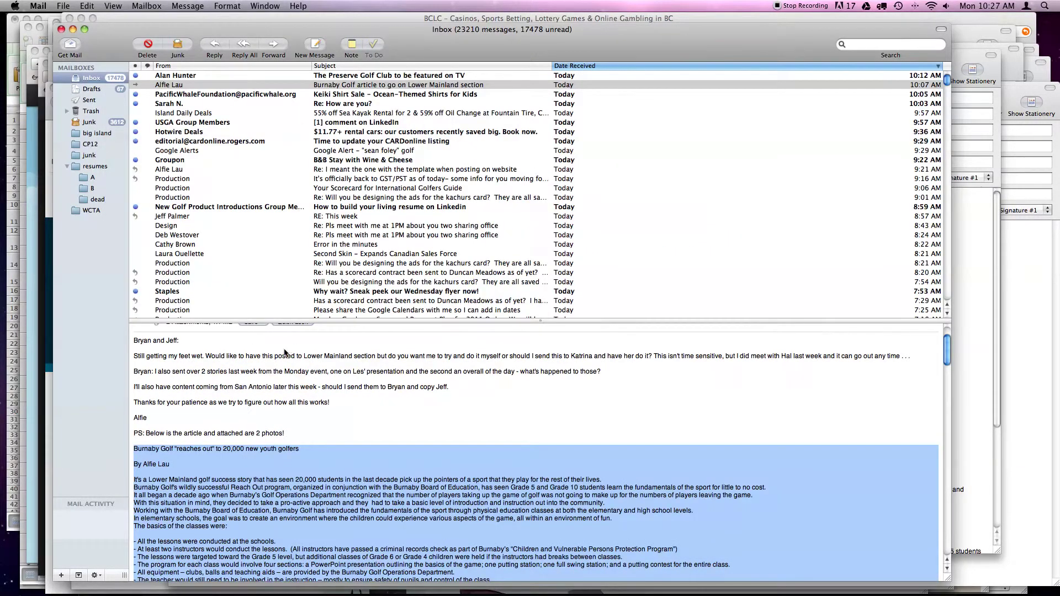
Start saving all the message attachments to the iG1304-LM-BURN-article folder.
scroll(239, 353, up, 2)
click(255, 375)
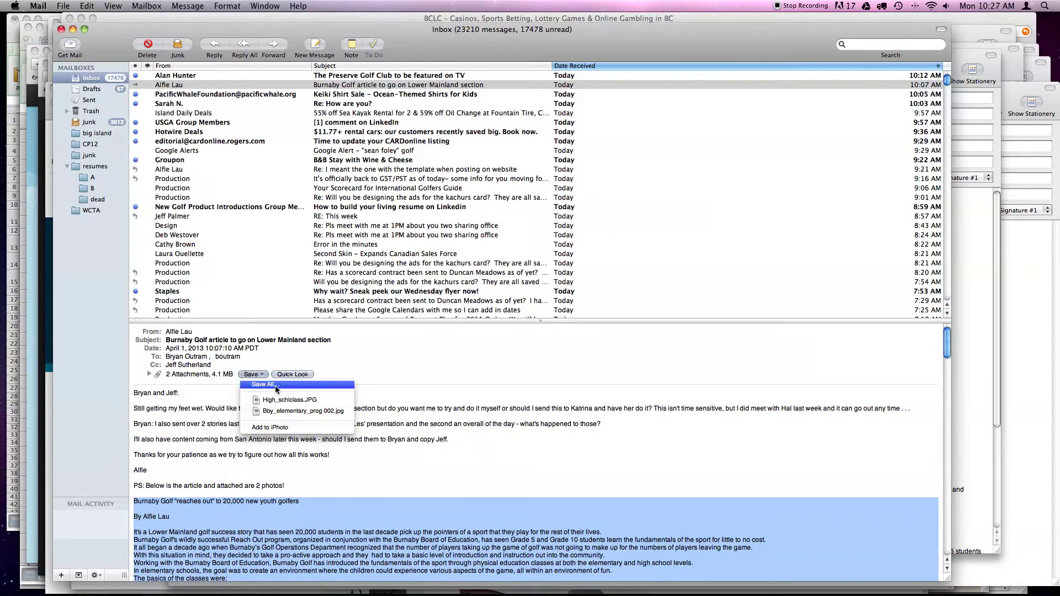
click(266, 384)
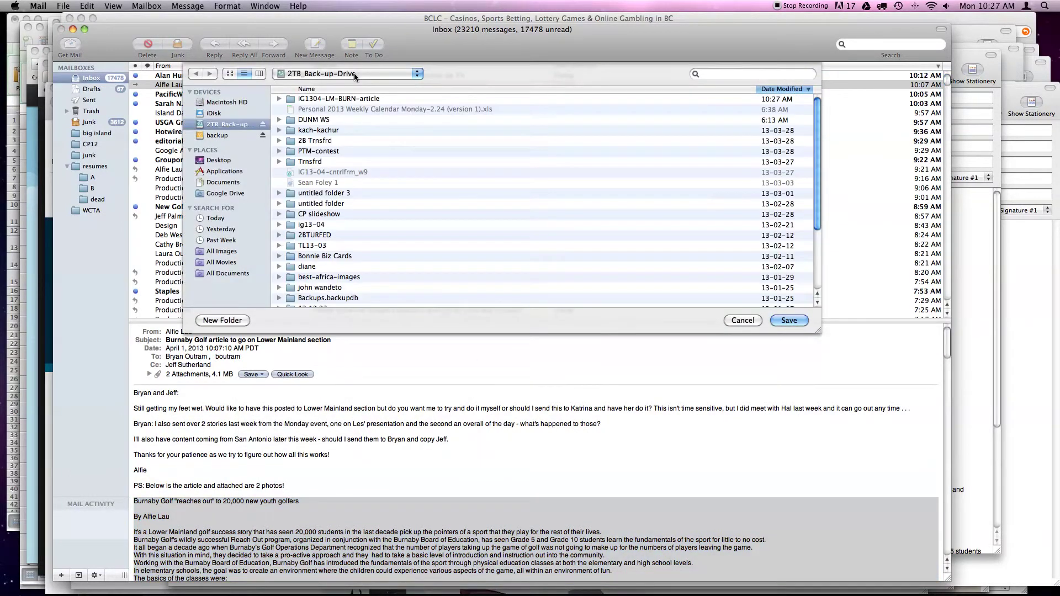
click(354, 73)
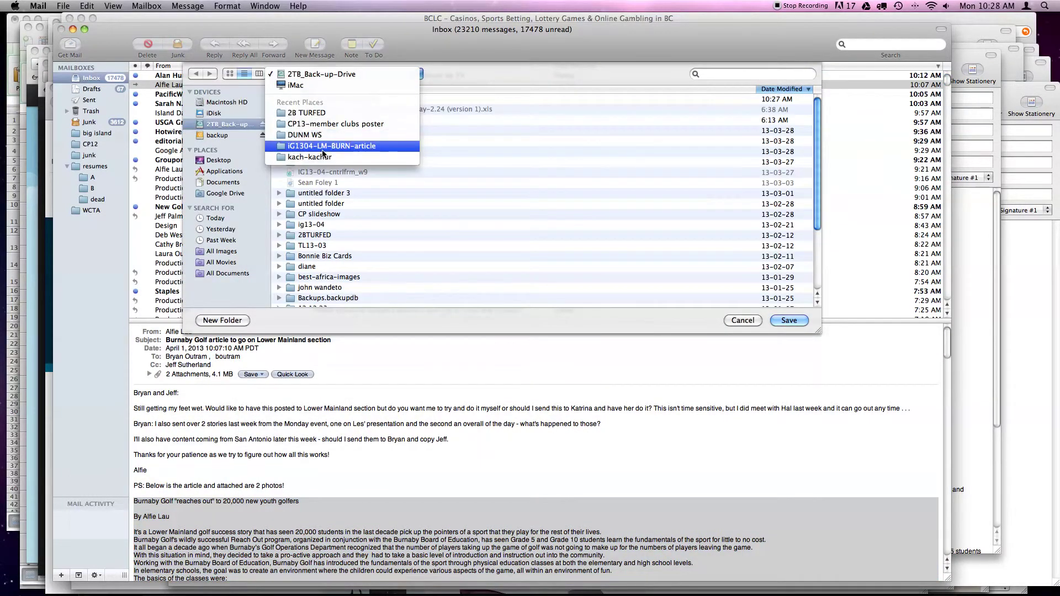
click(373, 150)
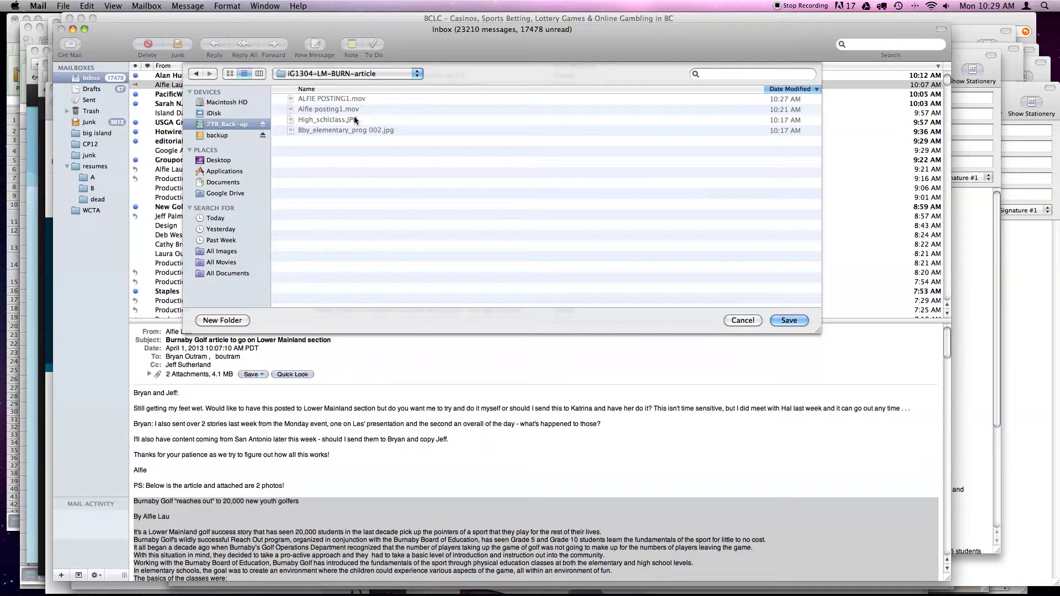
Cancel the attachment save and switch back to the New Message draft of the golf article.
click(742, 321)
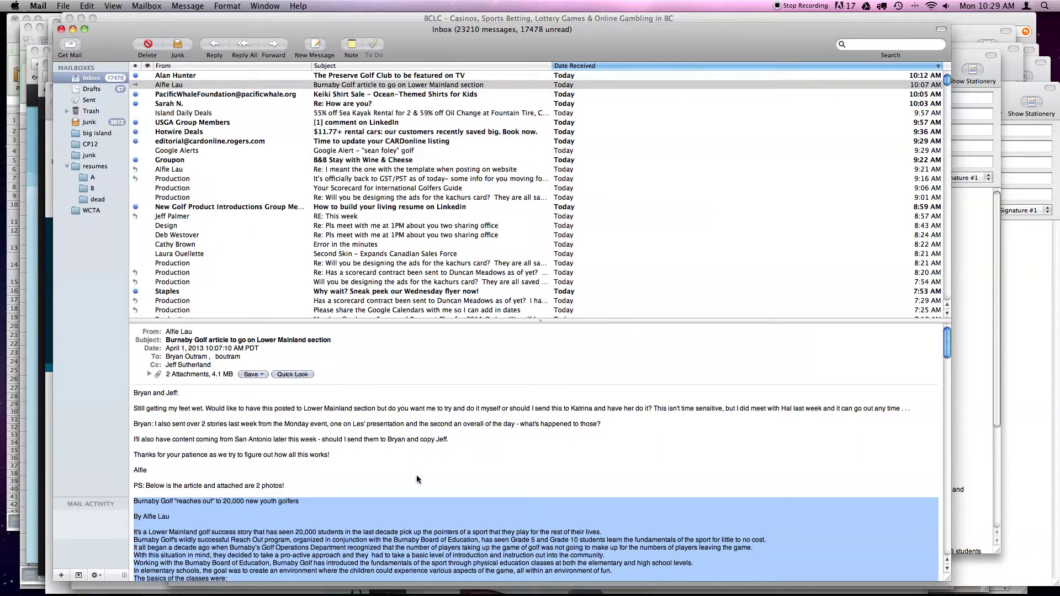
click(273, 5)
click(321, 236)
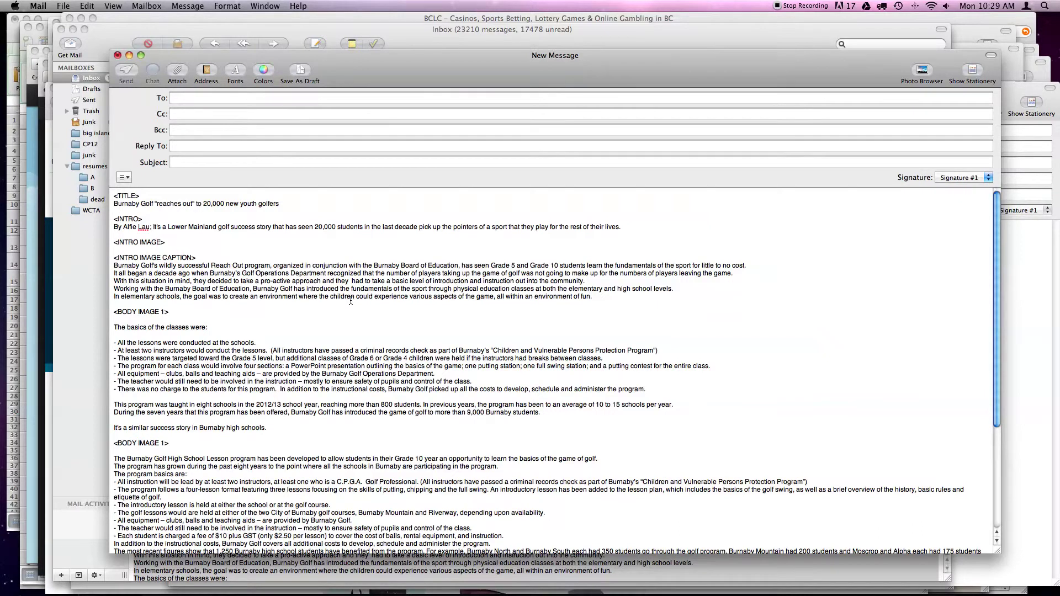
mouse_move(313, 588)
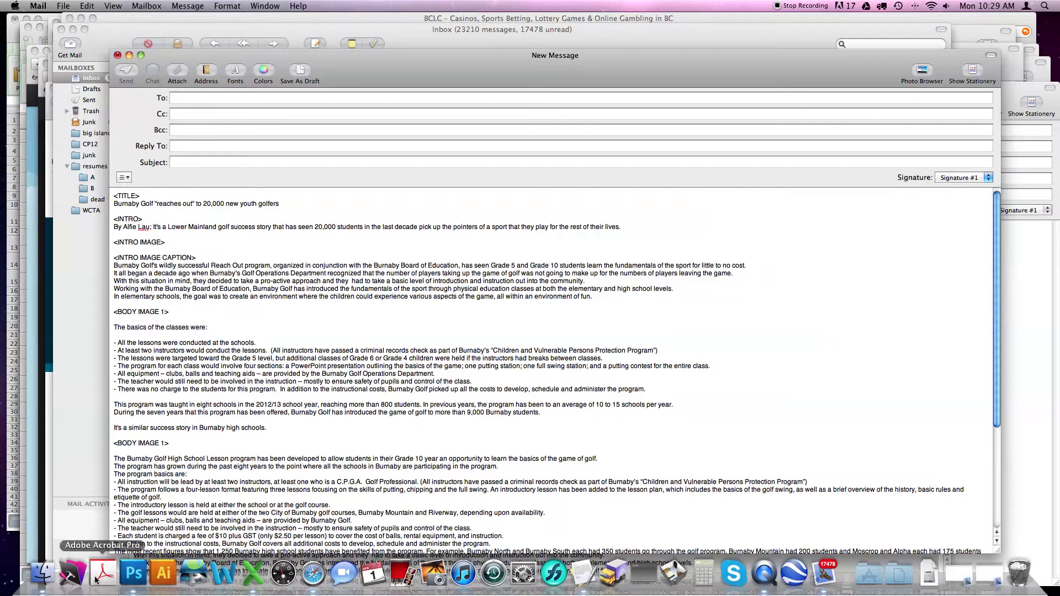
Open Bby_elementary_prog 002.jpg and High_schlclass.JPG from the iG1304-LM-BURN-article folder in Photoshop.
click(41, 574)
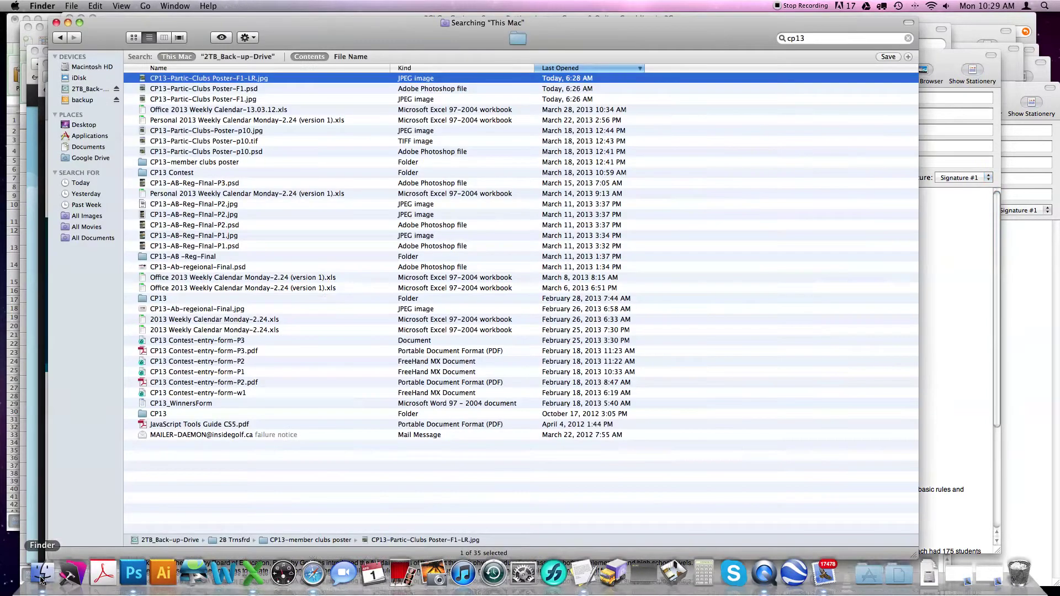
click(86, 90)
click(162, 65)
double_click(163, 65)
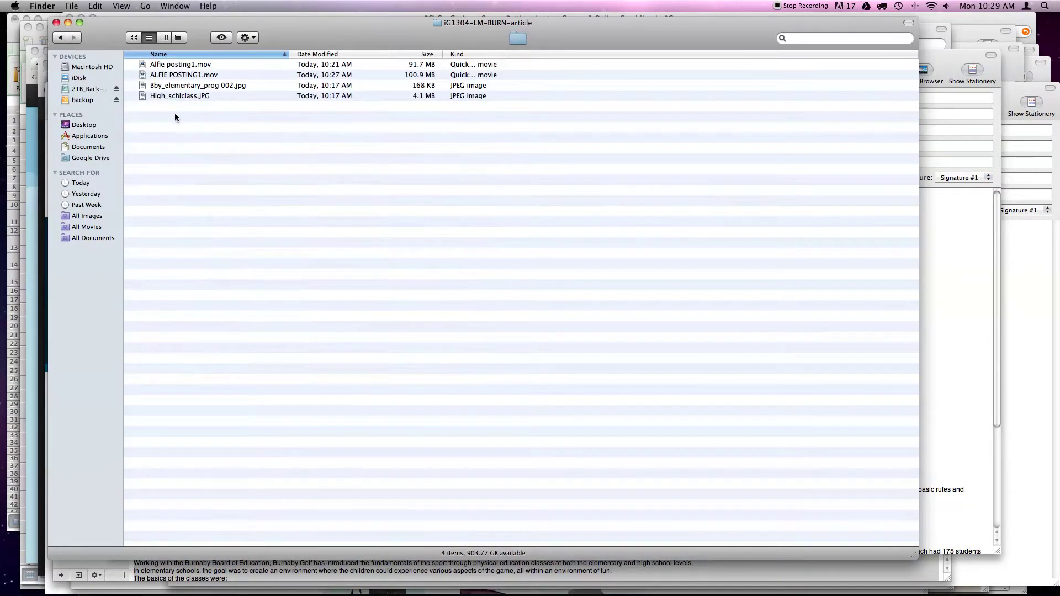
click(144, 86)
shift+click(144, 96)
drag(145, 96, 147, 571)
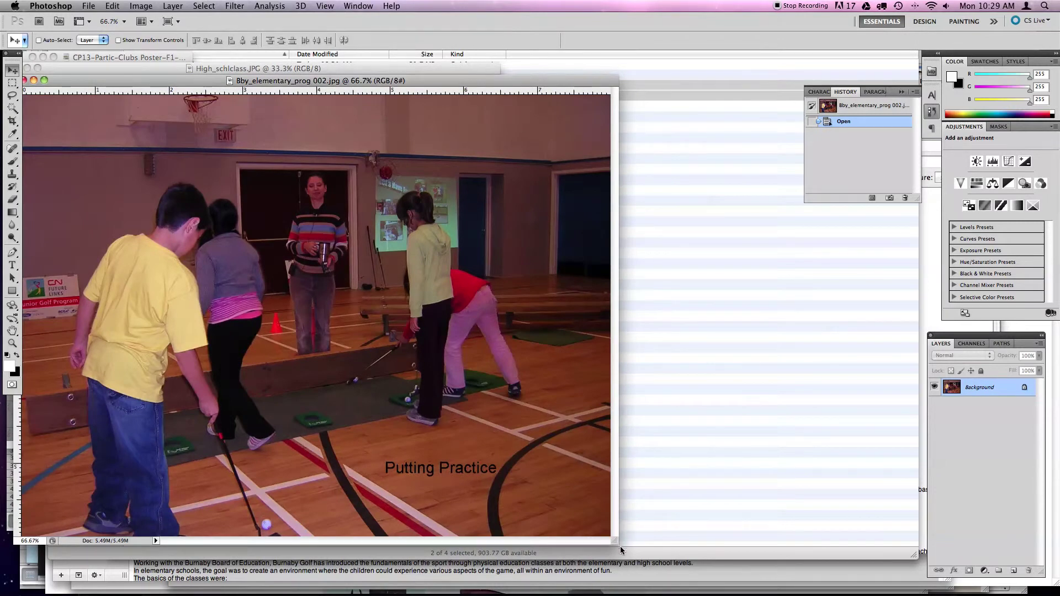
Enlarge the Bby_elementary_prog 002.jpg window and open Image Size, showing 1600 × 1200 px at 200 ppi.
drag(615, 542, 727, 559)
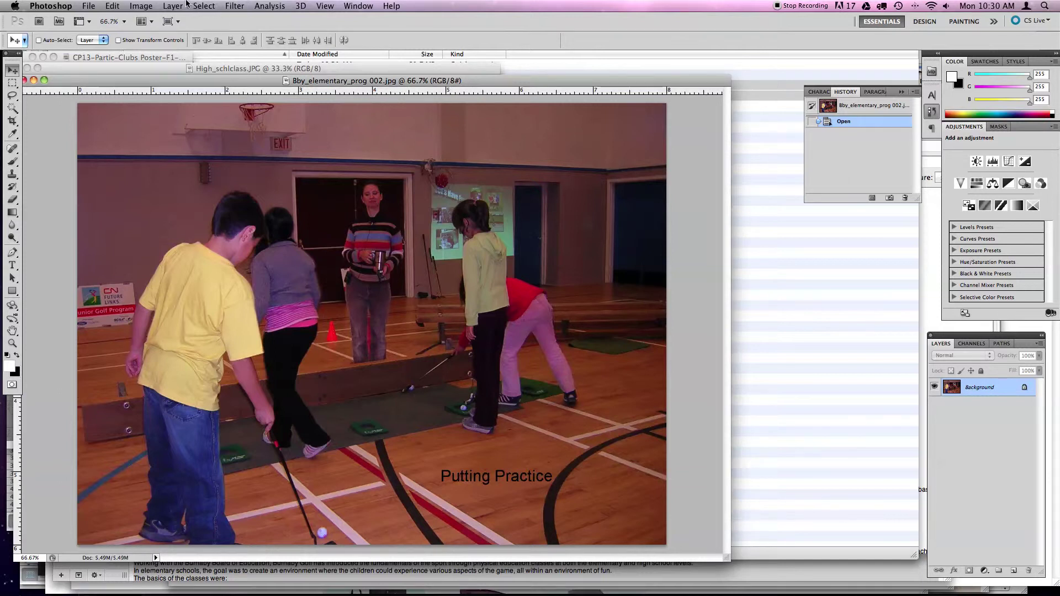
key(super+l)
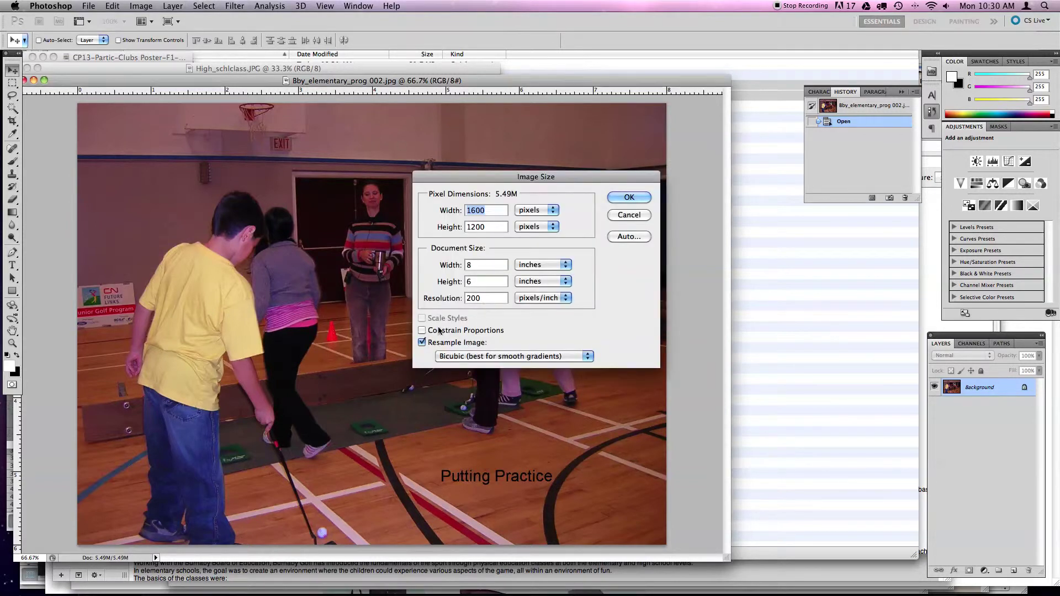
With proportions constrained and resampling off, set the resolution to 300 pixels/inch.
click(422, 330)
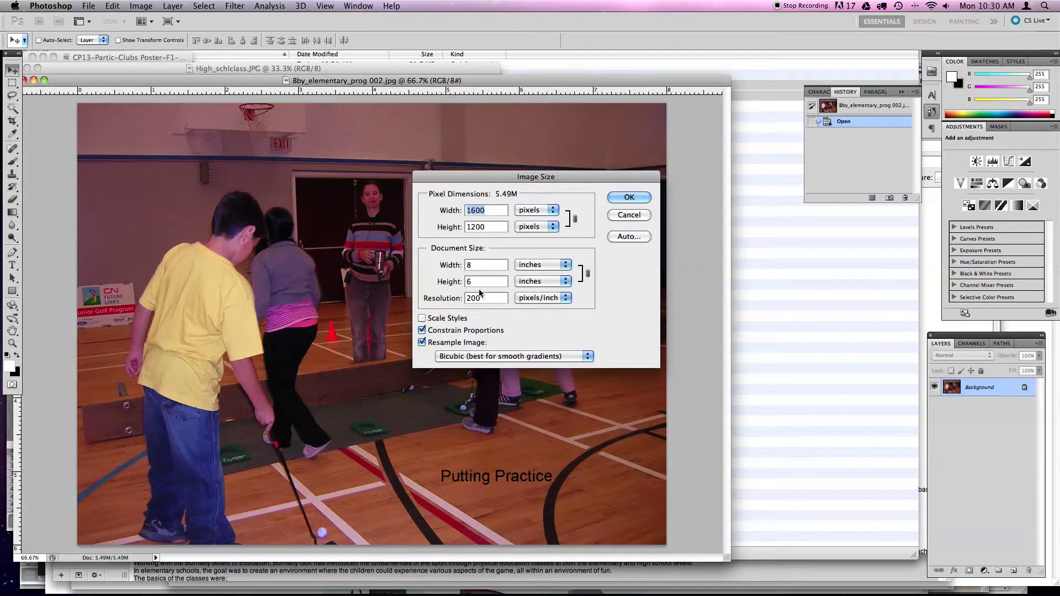
click(455, 342)
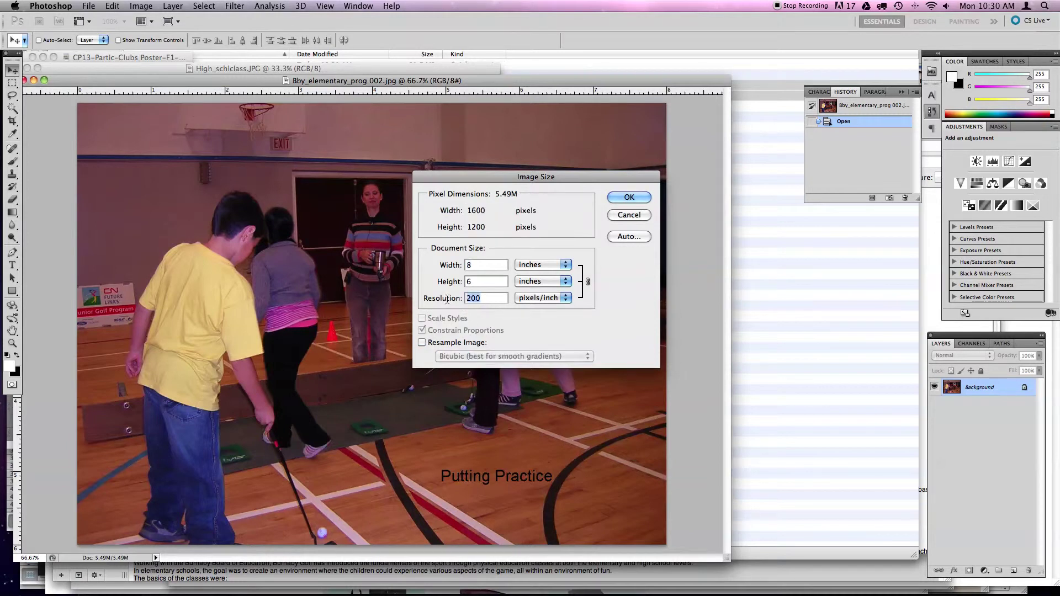
text(300)
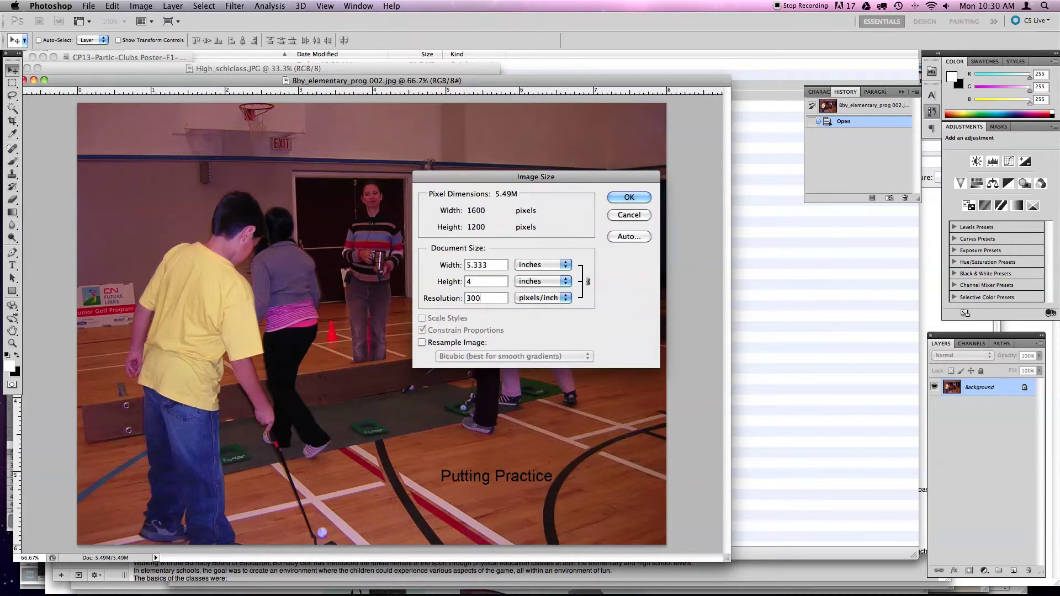
click(629, 198)
Convert the putting-practice photo to CMYK Color mode.
click(141, 6)
mouse_move(154, 20)
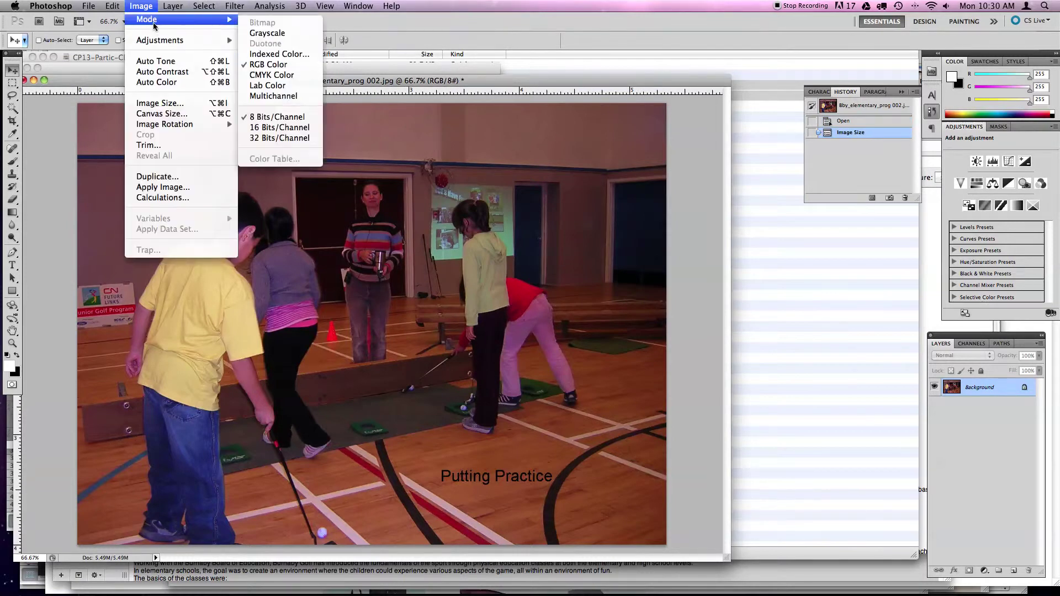
click(270, 77)
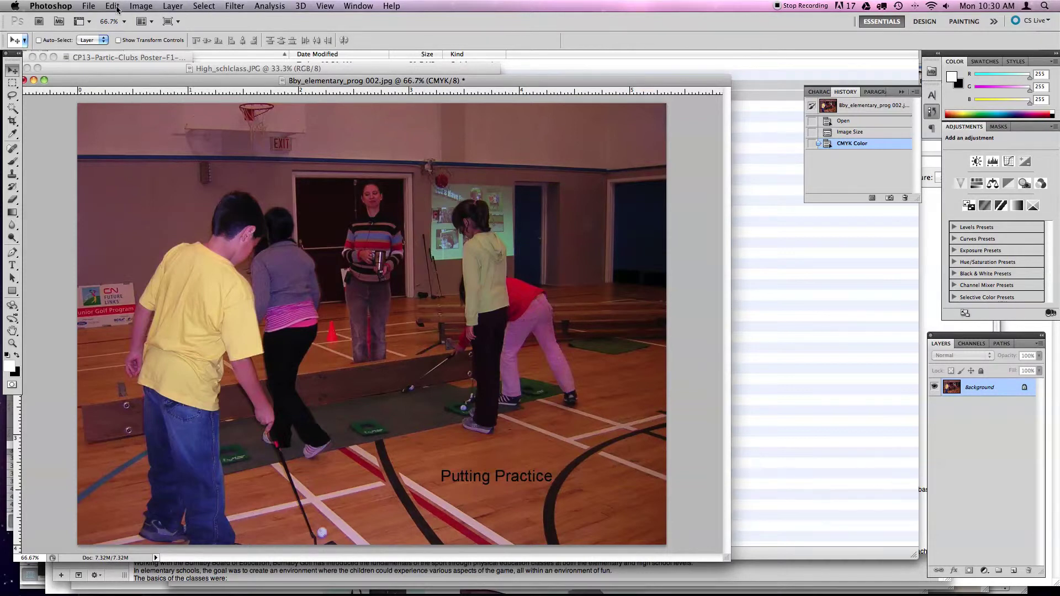
Apply Brightness/Contrast with Brightness 54 and Contrast −7.
click(141, 6)
mouse_move(155, 40)
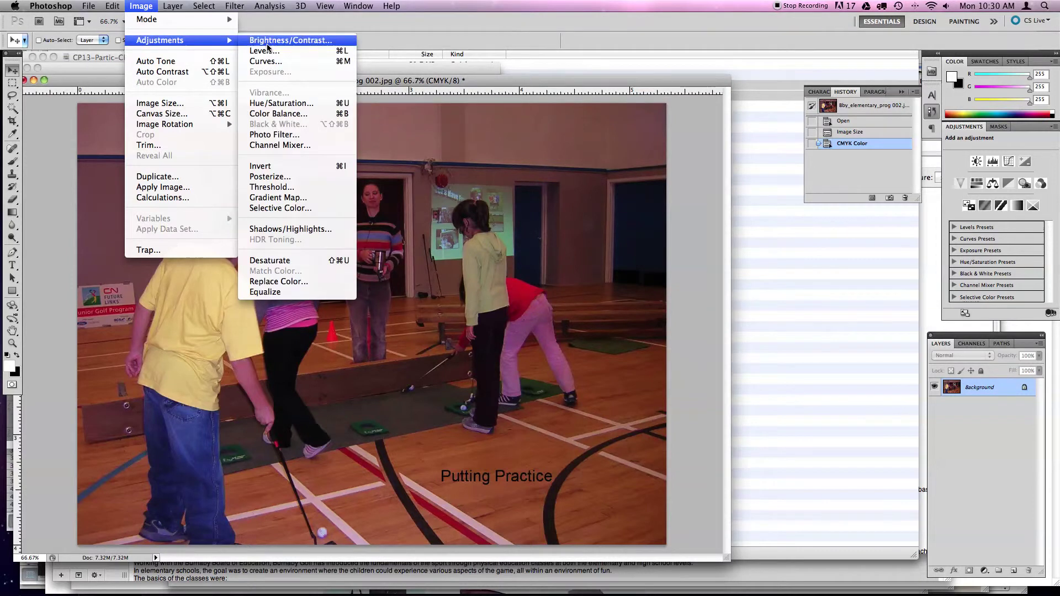
click(290, 40)
drag(848, 285, 871, 291)
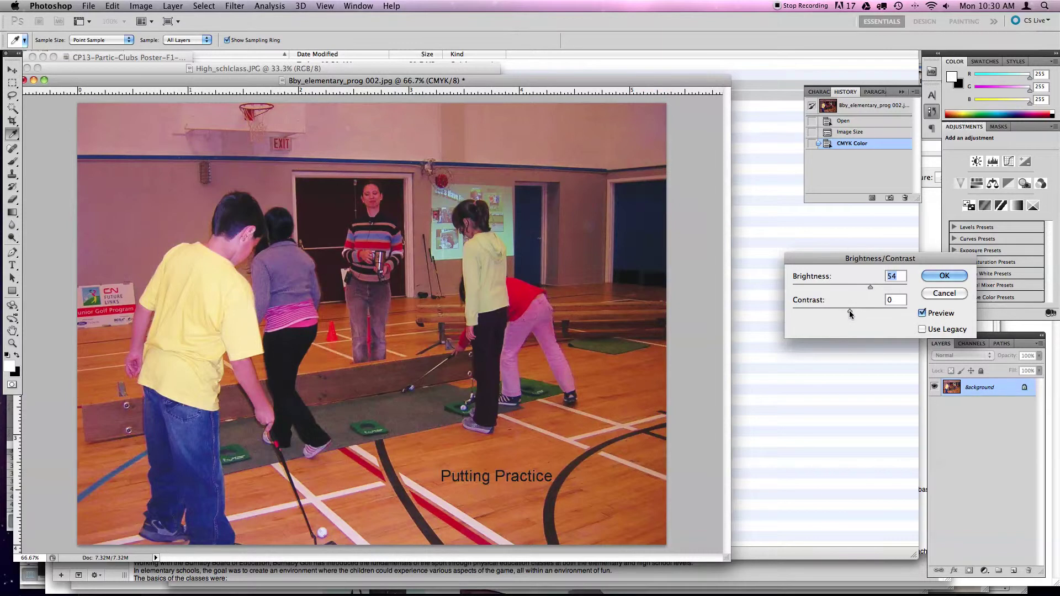
mouse_move(849, 311)
mouse_down()
mouse_move(877, 313)
mouse_move(839, 314)
mouse_up()
click(944, 275)
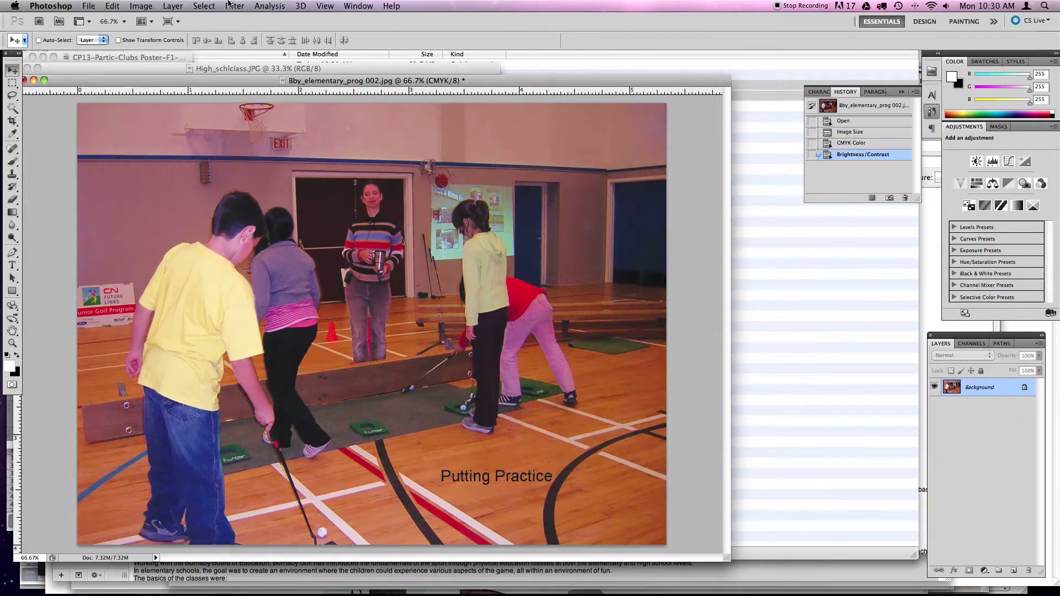
click(227, 6)
Apply the Despeckle and Unsharp Mask filters to the photo.
mouse_move(259, 167)
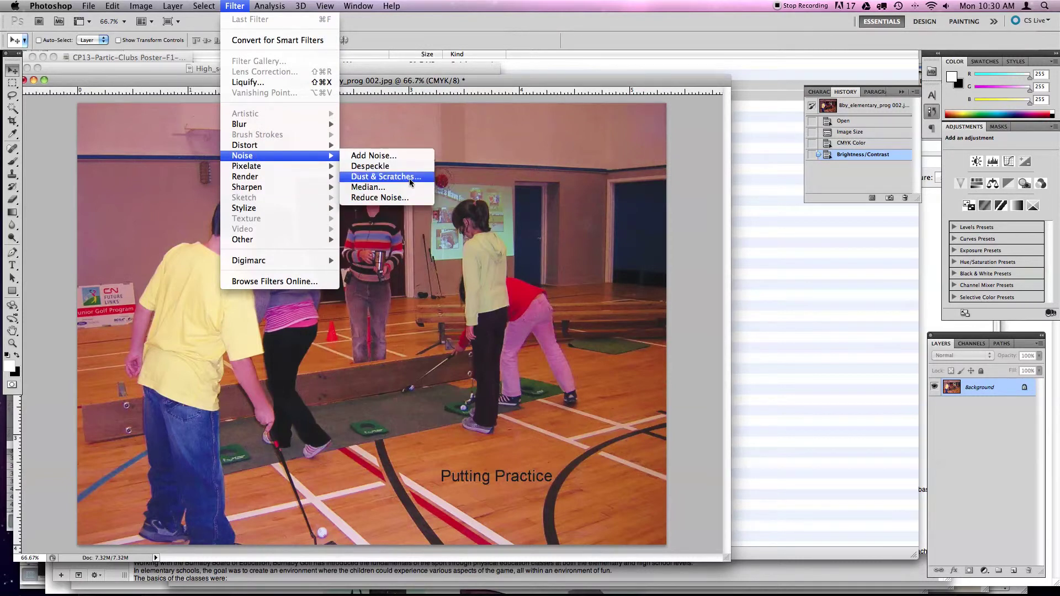
click(387, 166)
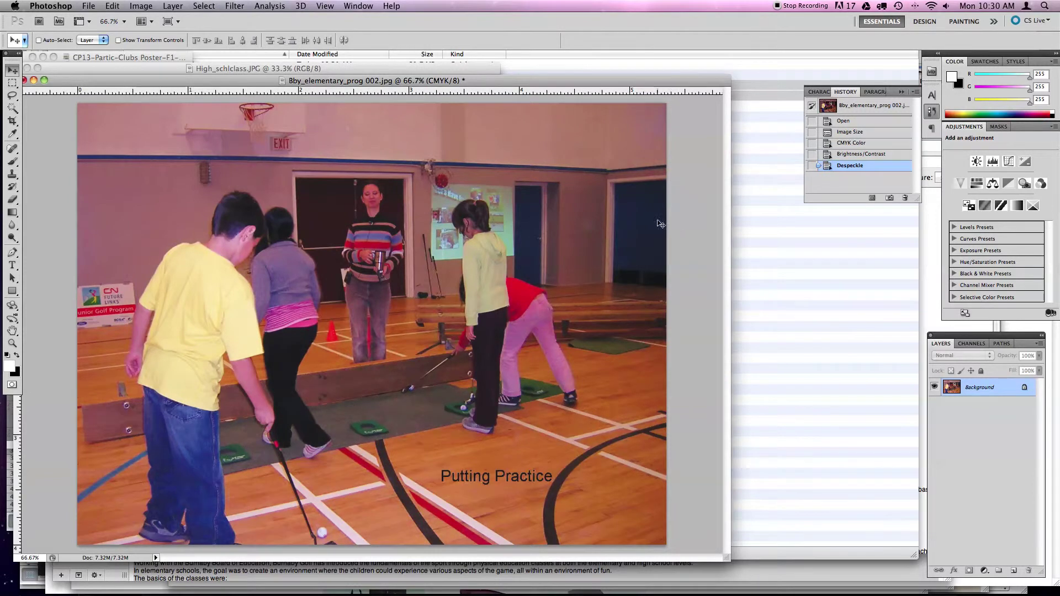
click(243, 5)
mouse_move(248, 187)
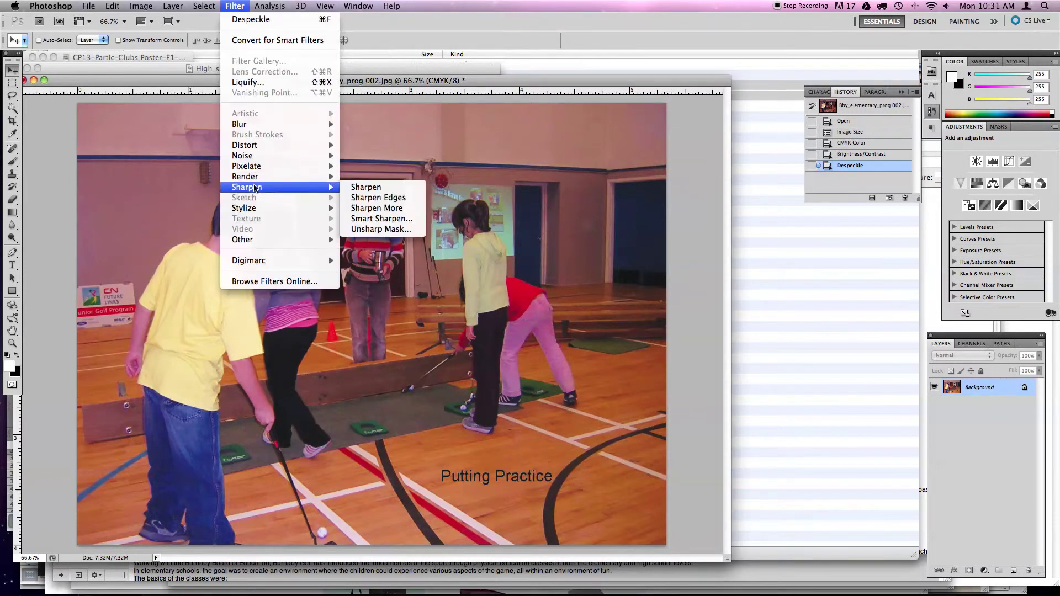
click(375, 231)
click(582, 169)
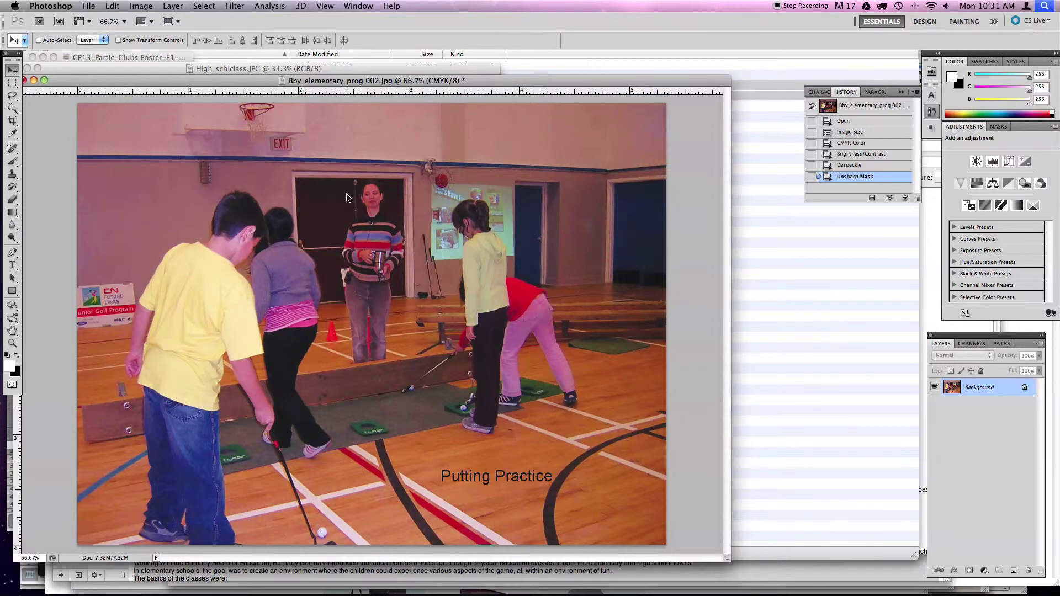
Compare before and after sharpening in History, keep Unsharp Mask, and zoom out to 66.7%.
mouse_move(345, 191)
mouse_down()
mouse_move(387, 220)
mouse_move(346, 189)
mouse_up()
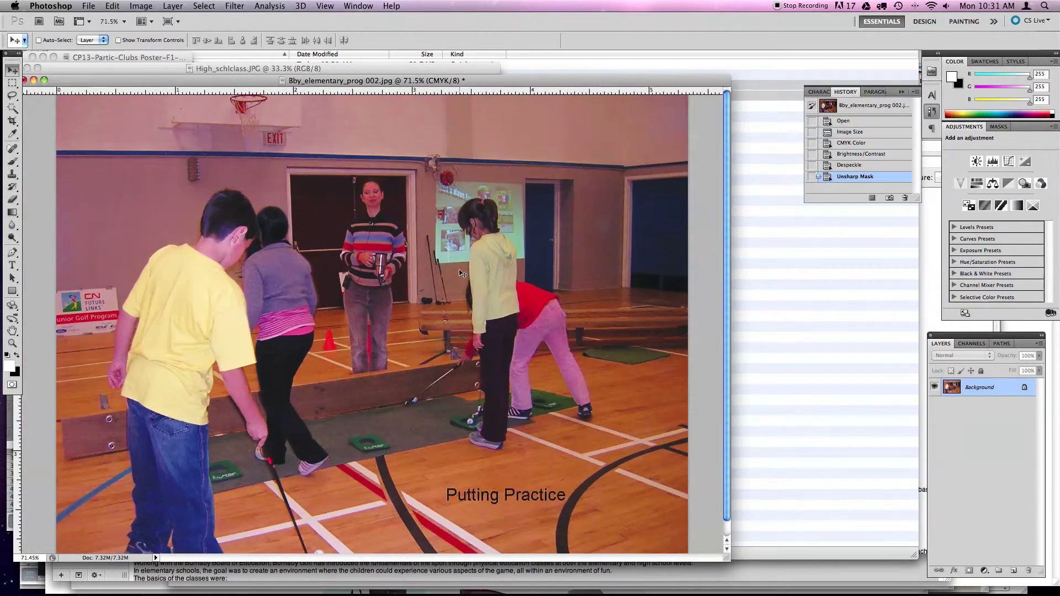
click(843, 167)
drag(356, 178, 403, 213)
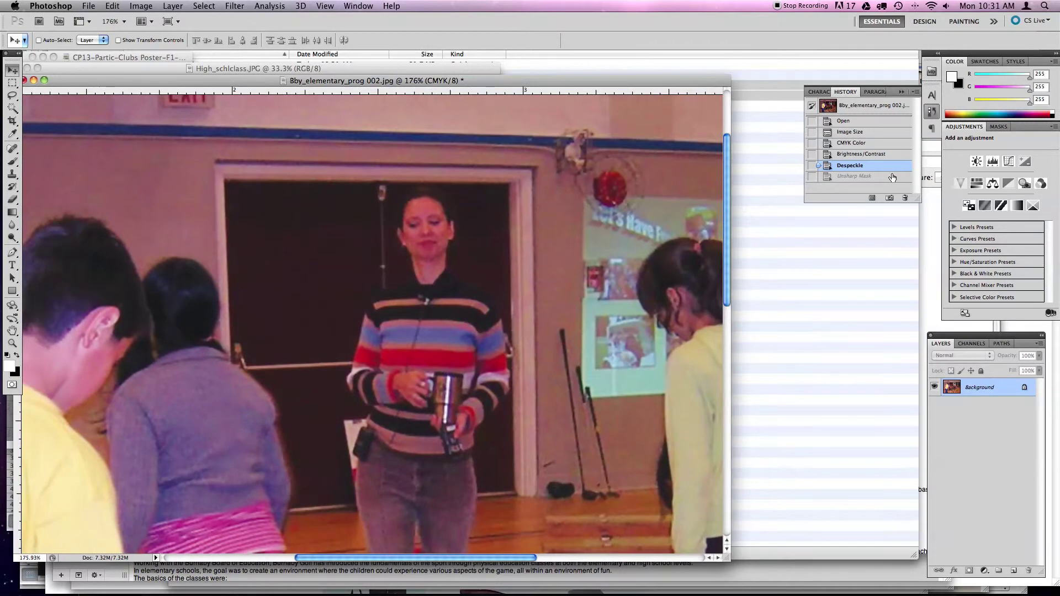
click(889, 178)
alt+super+click(411, 199)
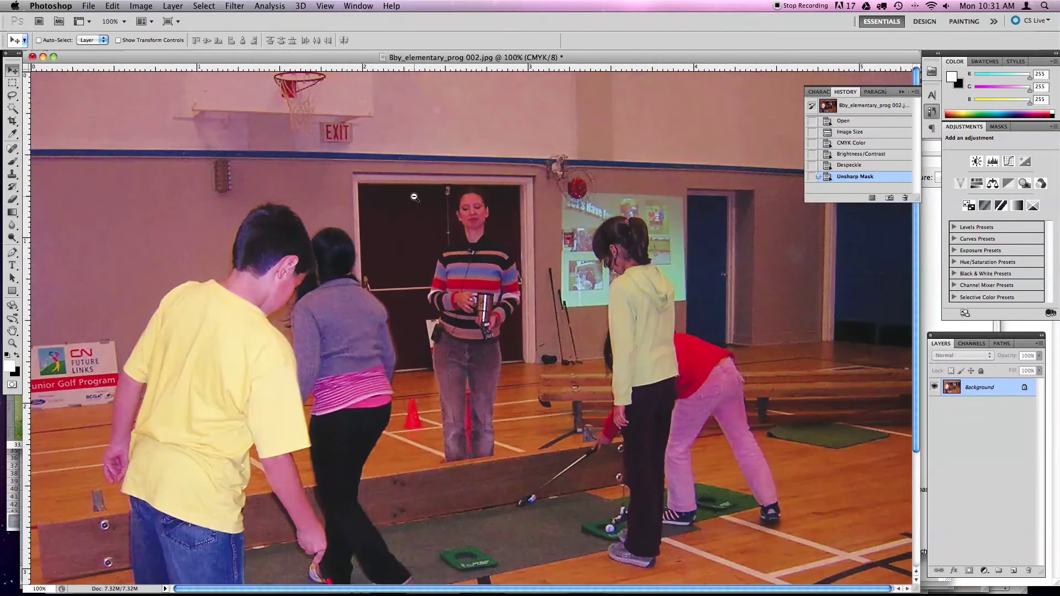
alt+click(433, 447)
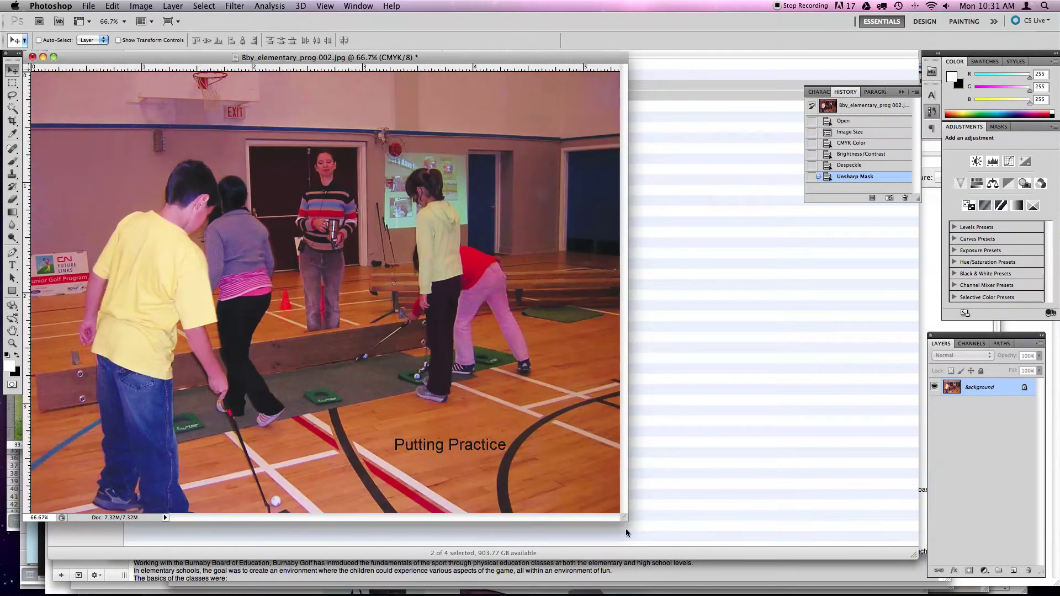
drag(622, 516, 694, 534)
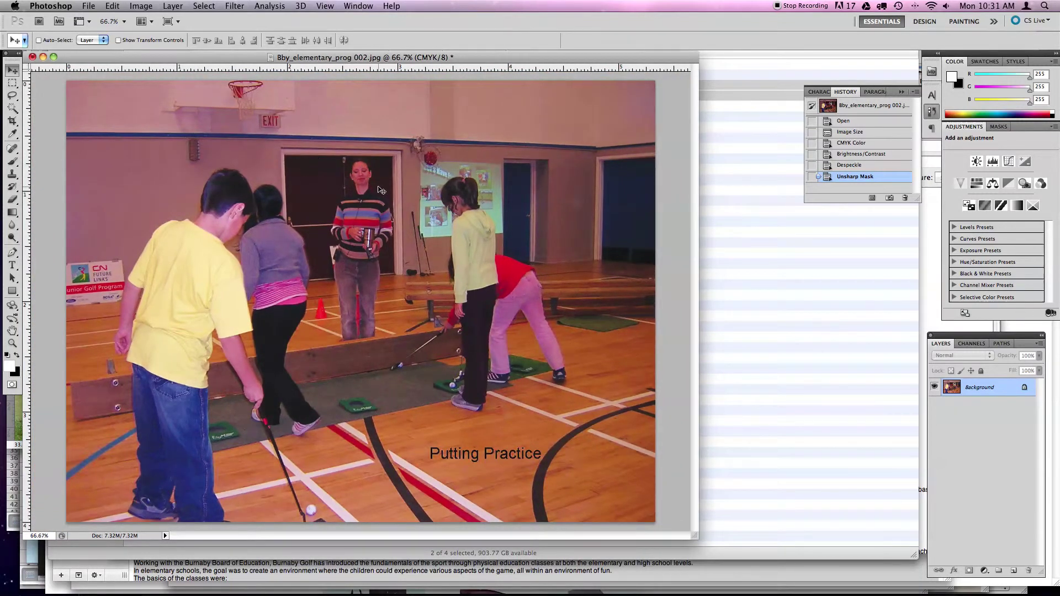
Save the photo as uncompressed TIFF Bby_elementary_prog 002.tif in the iG1304-LM-BURN-article folder.
key(super+shift+s)
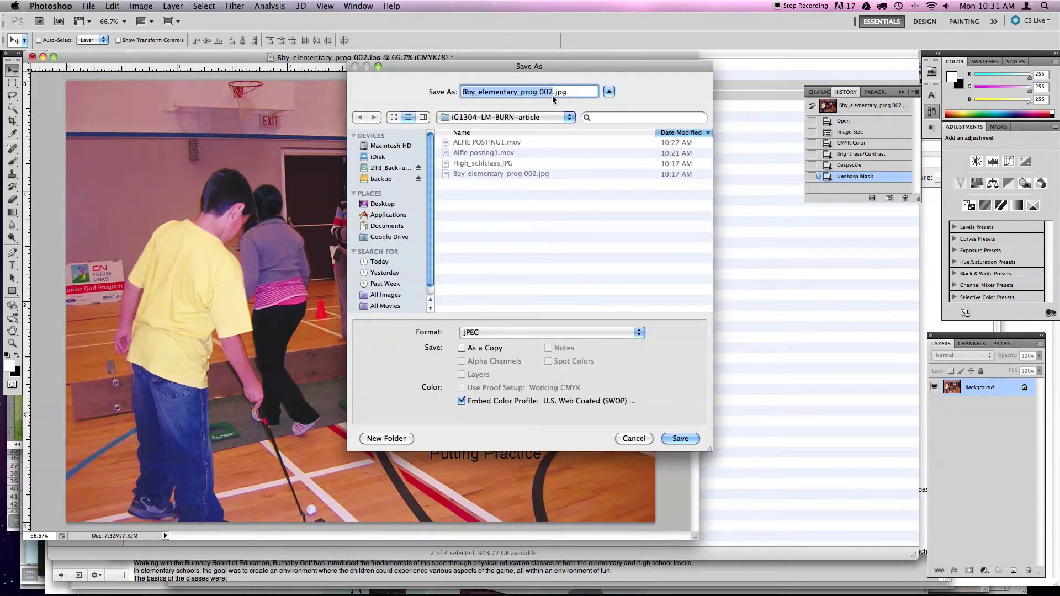
click(491, 336)
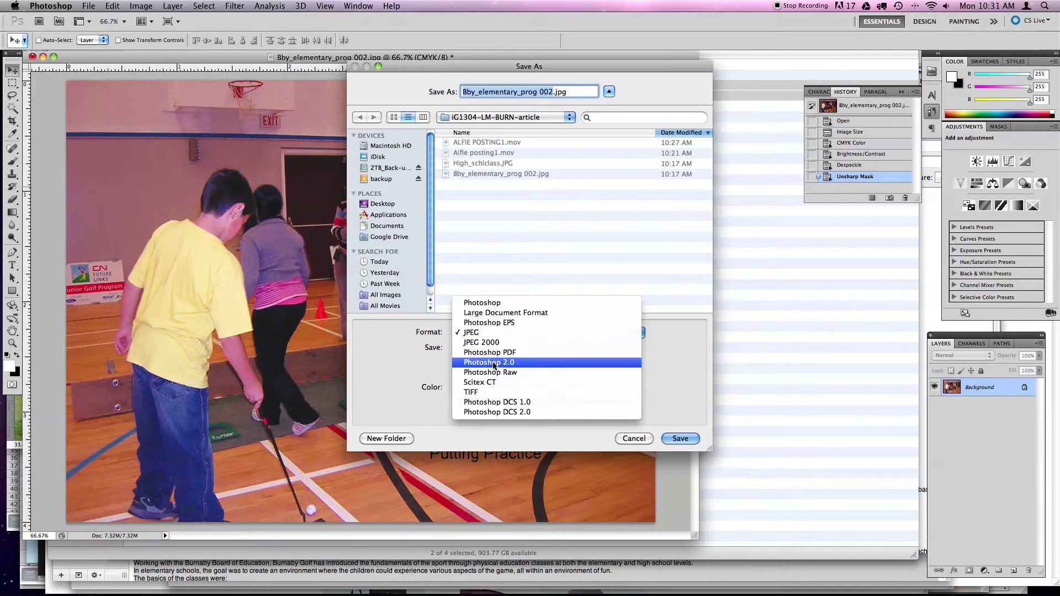
click(493, 392)
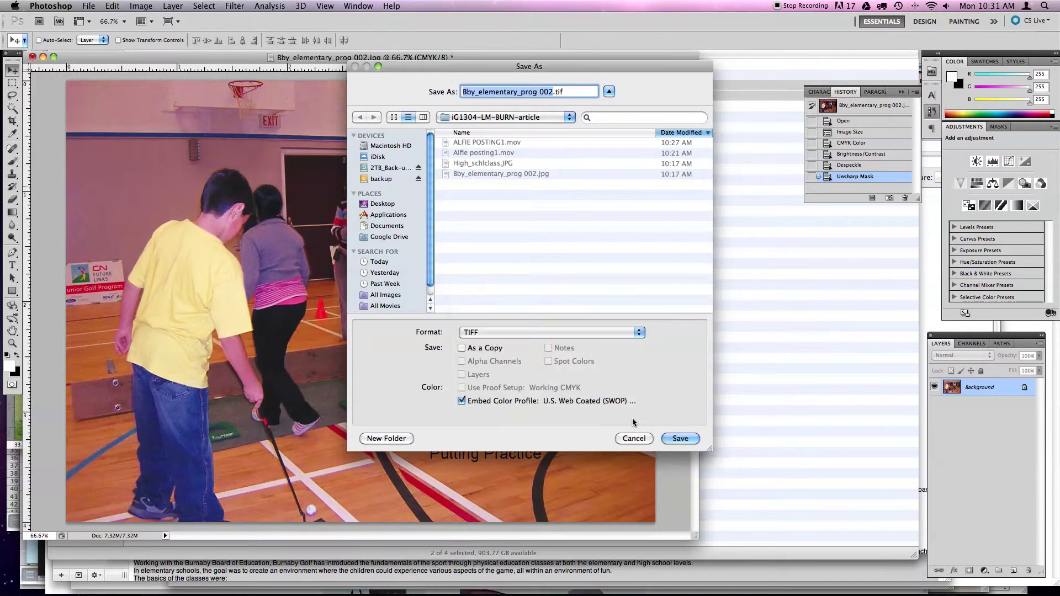
click(681, 438)
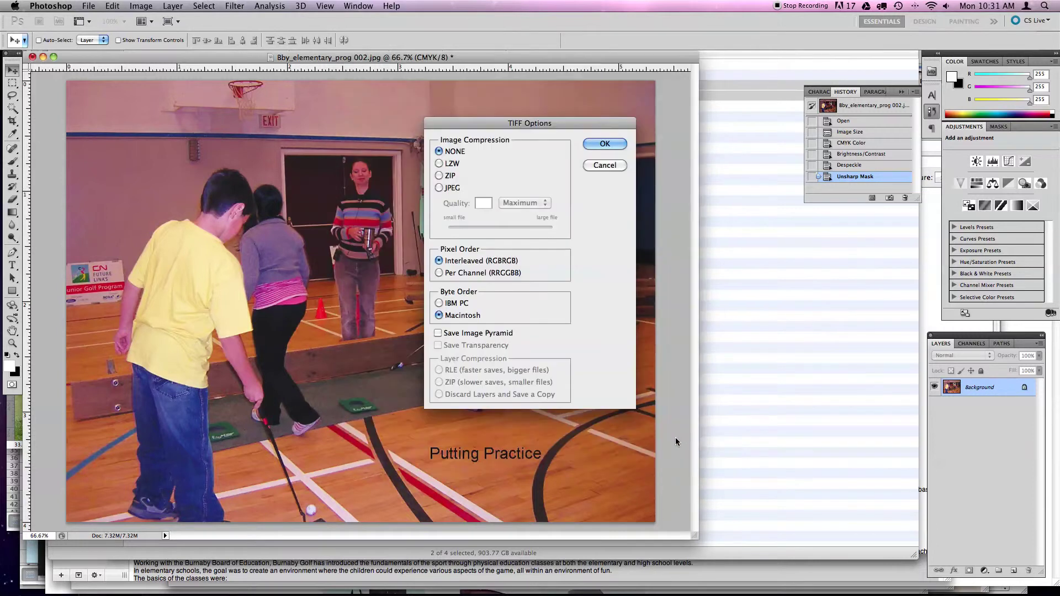
click(604, 144)
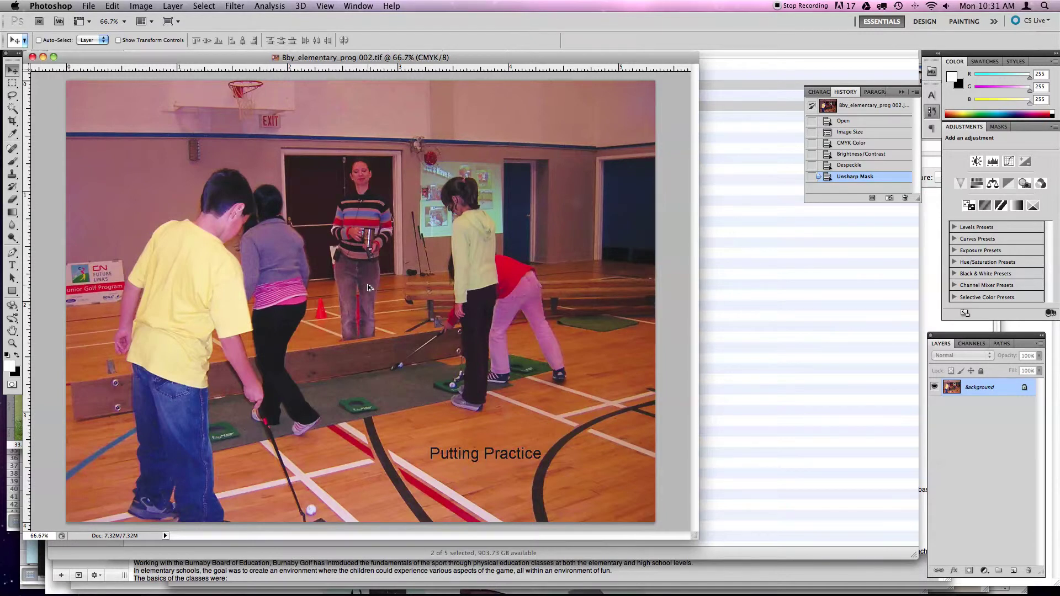
Open the Image Size dialog for the putting-practice TIFF.
key(super+alt+i)
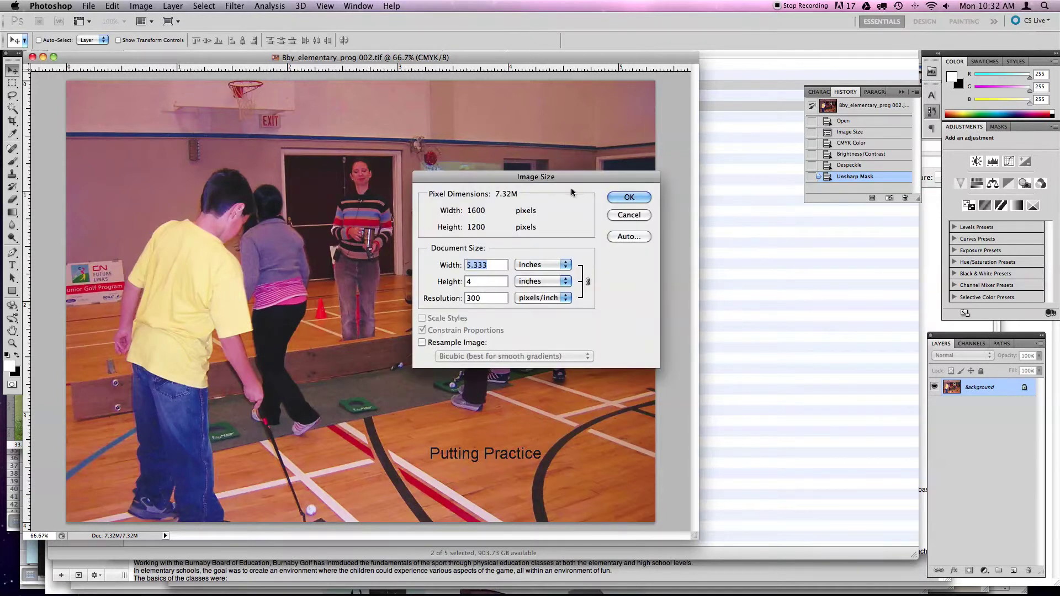
click(646, 214)
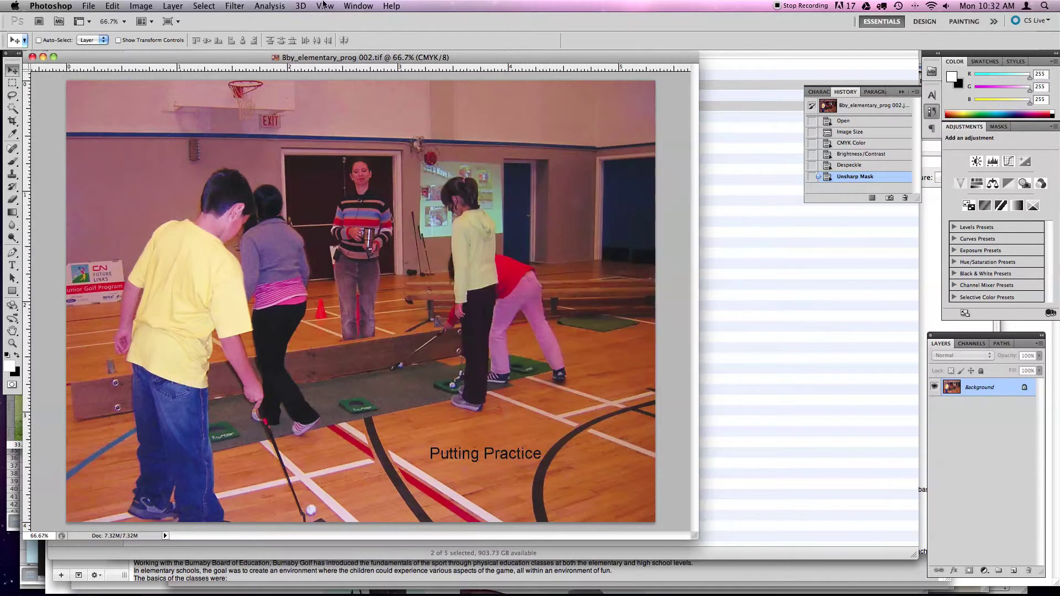
click(162, 6)
mouse_move(149, 10)
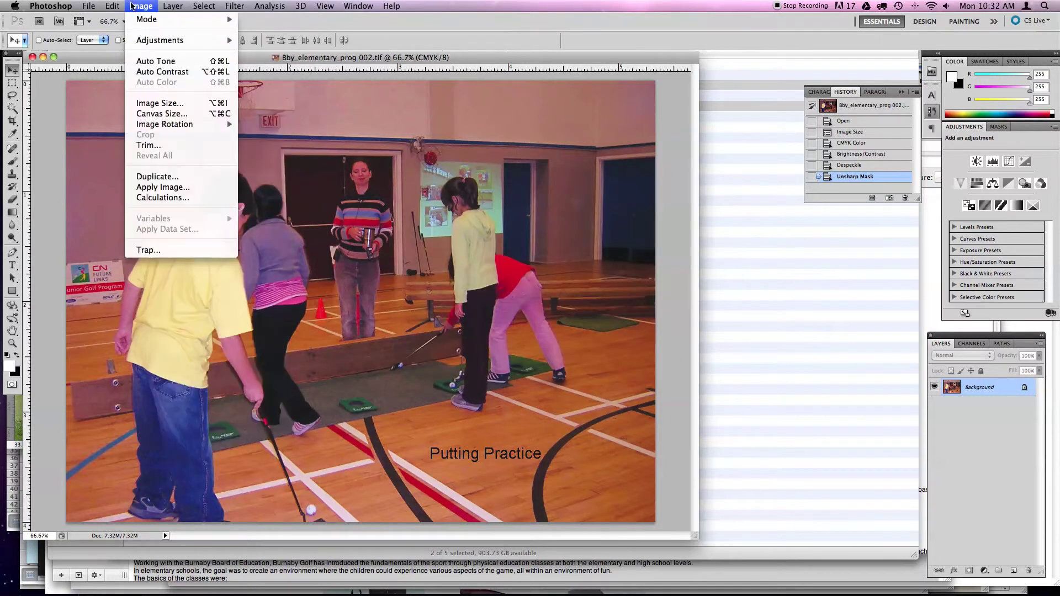
click(185, 105)
click(628, 215)
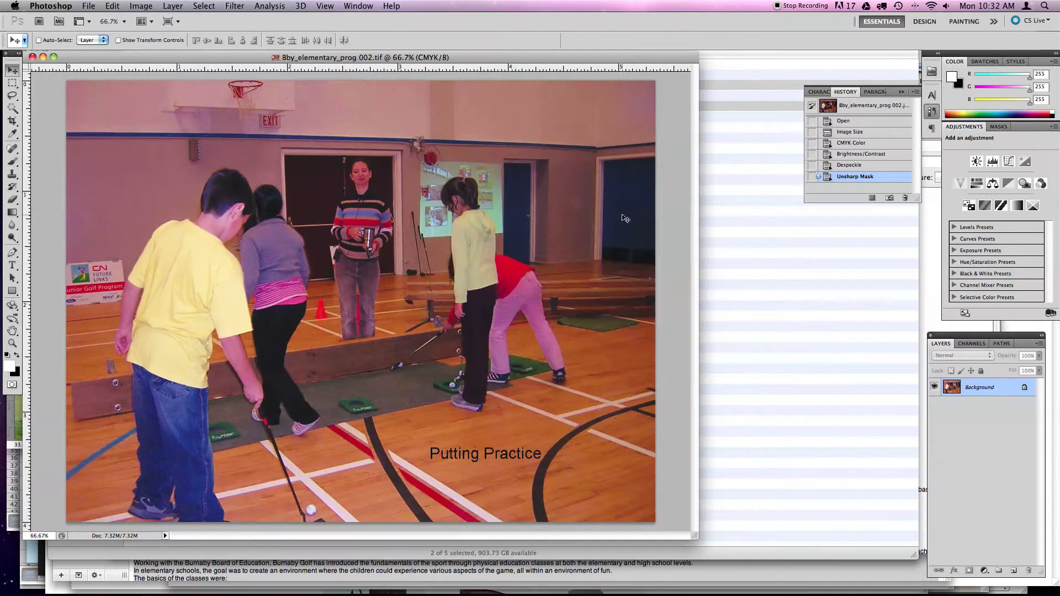
click(143, 6)
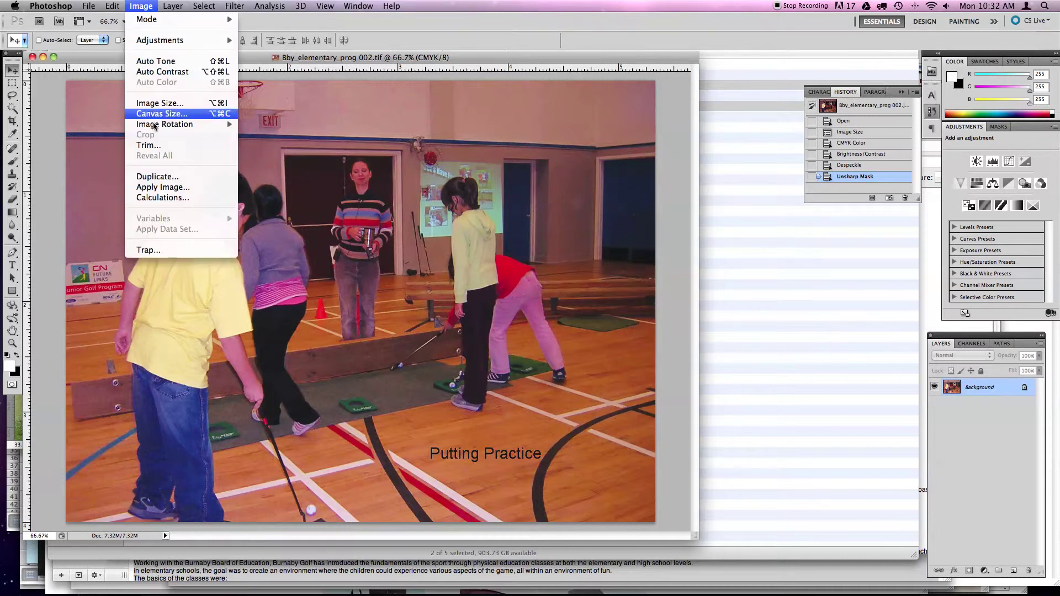
click(161, 103)
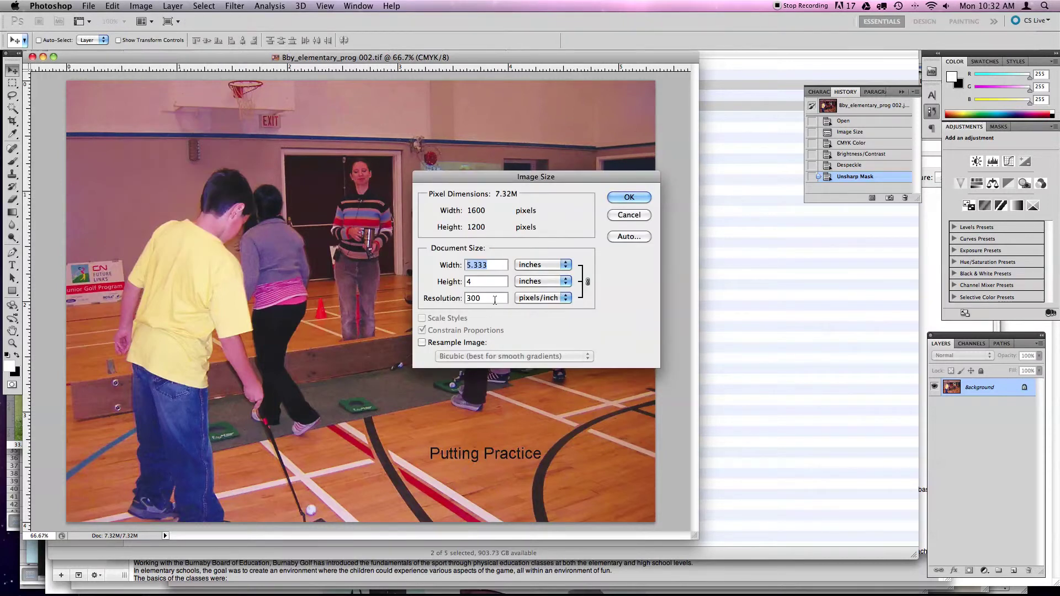
Resample to 125 ppi and 6 inches wide, giving 750 × 563 pixels.
key(Tab)
key(Tab)
text(125)
click(421, 342)
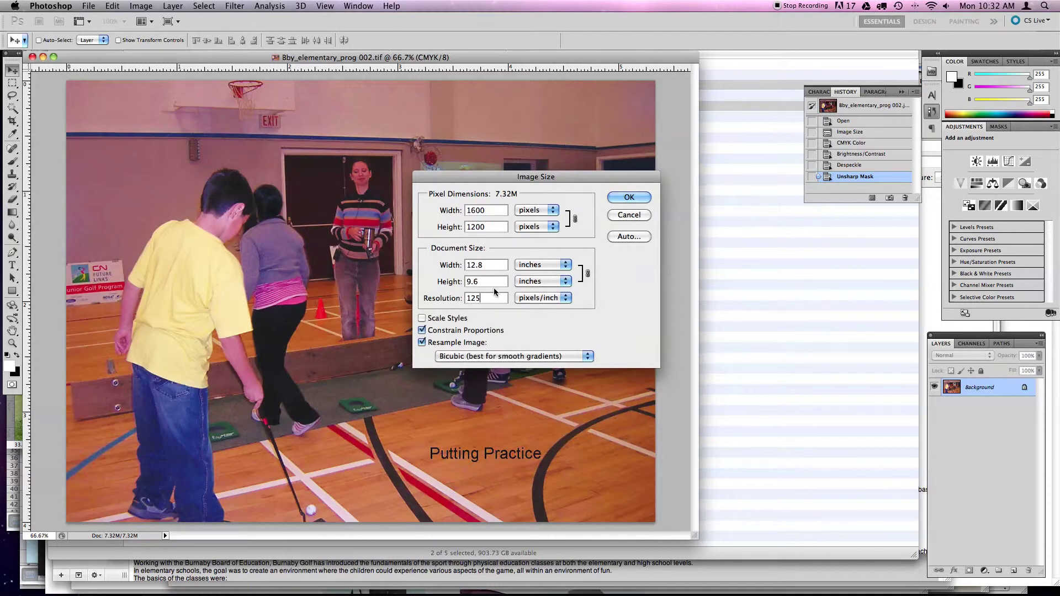
double_click(493, 265)
text(6)
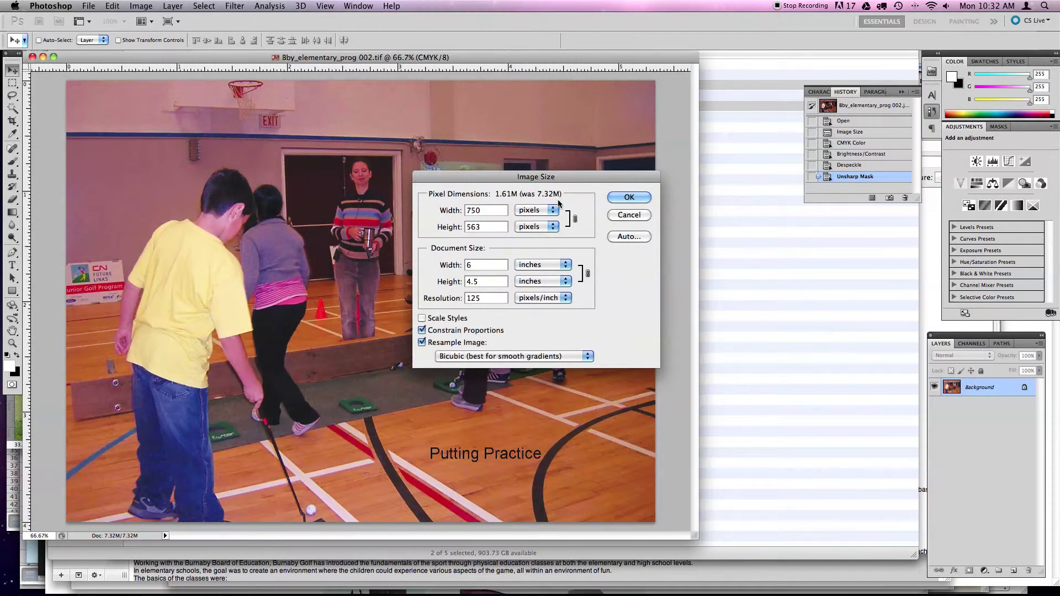
click(632, 197)
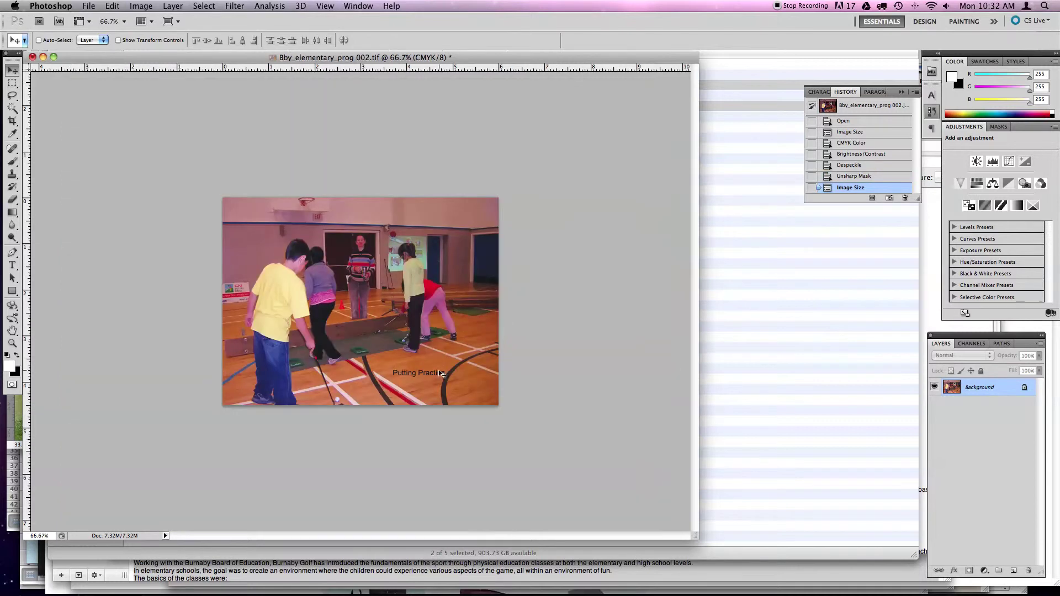
Export the putting-practice photo via Save for Web as a quality-50 JPEG, 460 × 345 px.
click(88, 6)
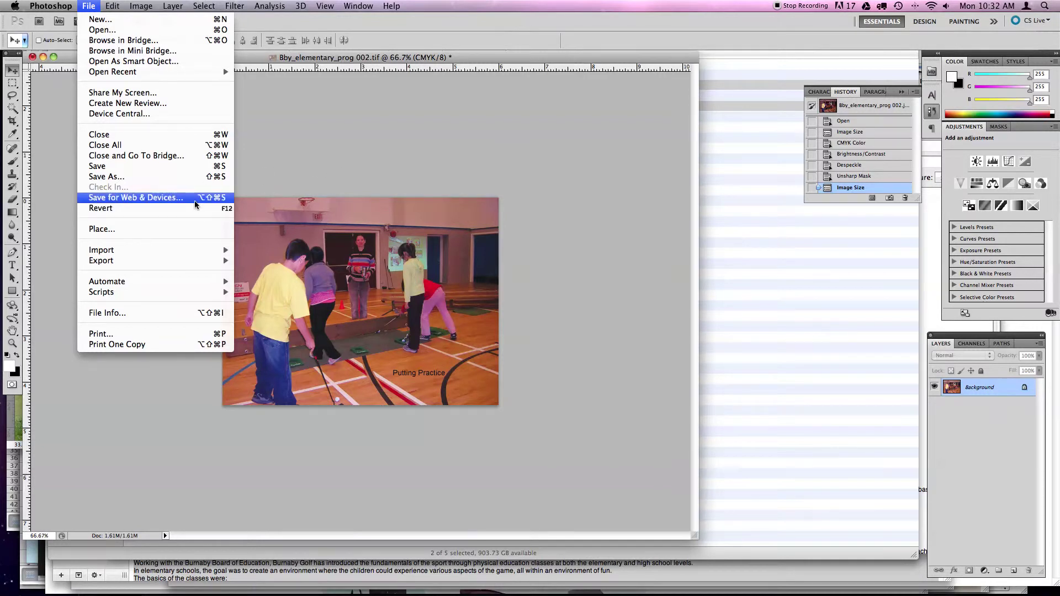
click(341, 248)
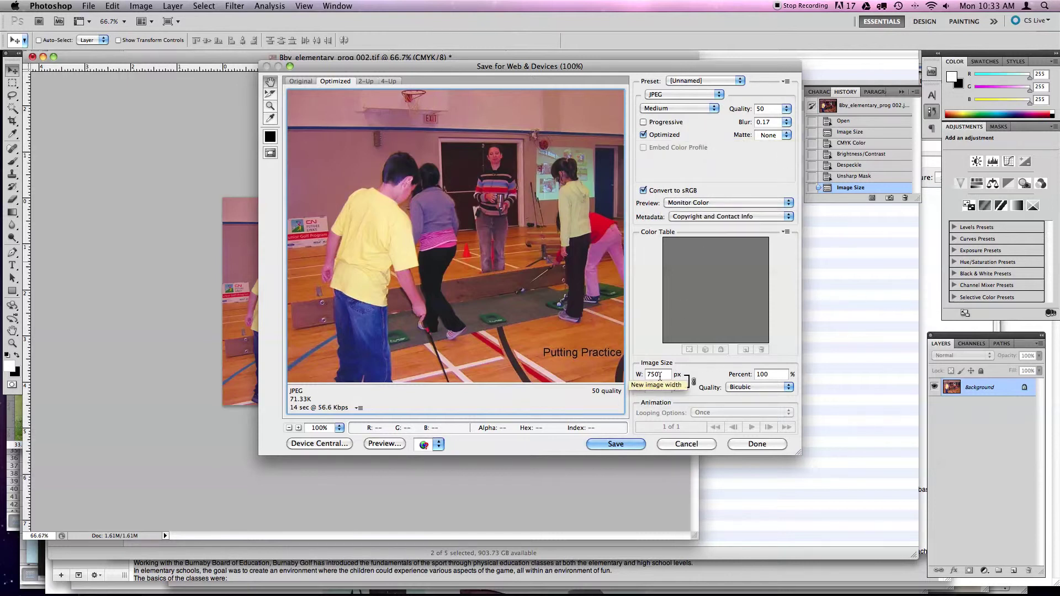
double_click(658, 374)
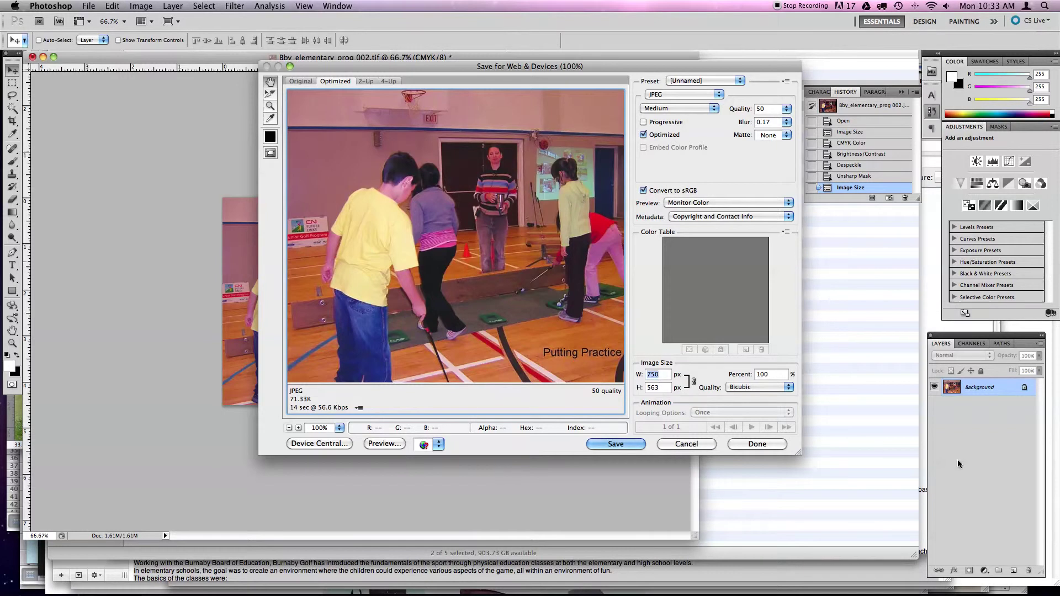
text(460)
key(Tab)
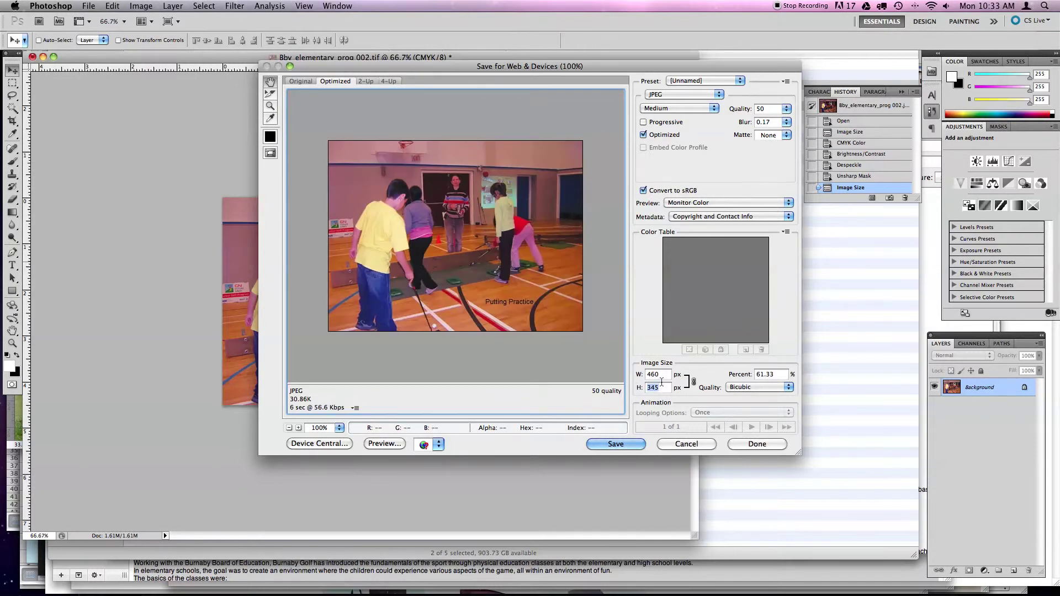
click(624, 443)
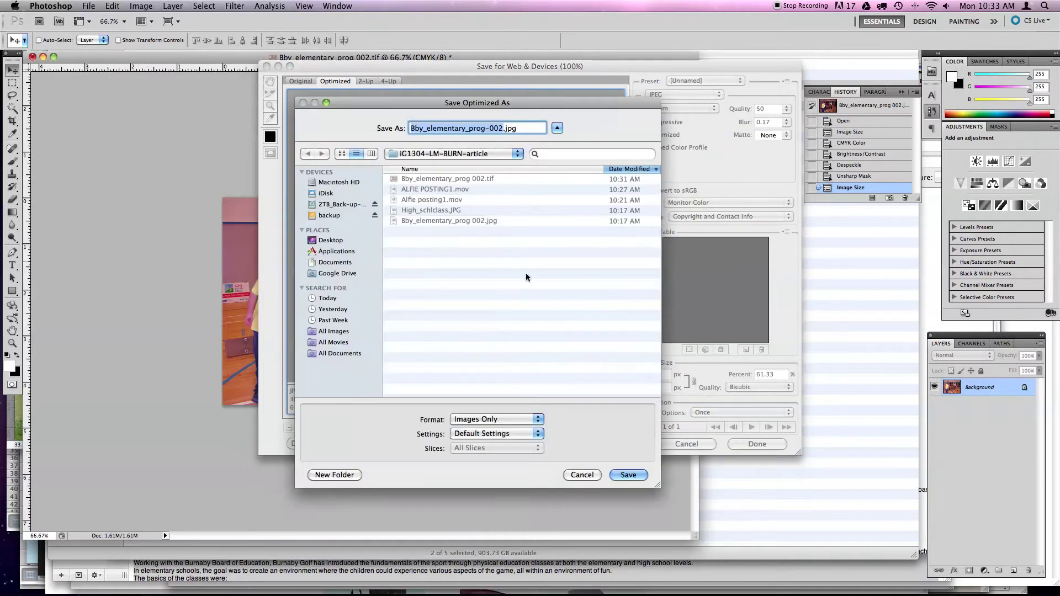
Save the web JPEG renamed with the 13.04.01- prefix and 46 replacing -002.
click(410, 128)
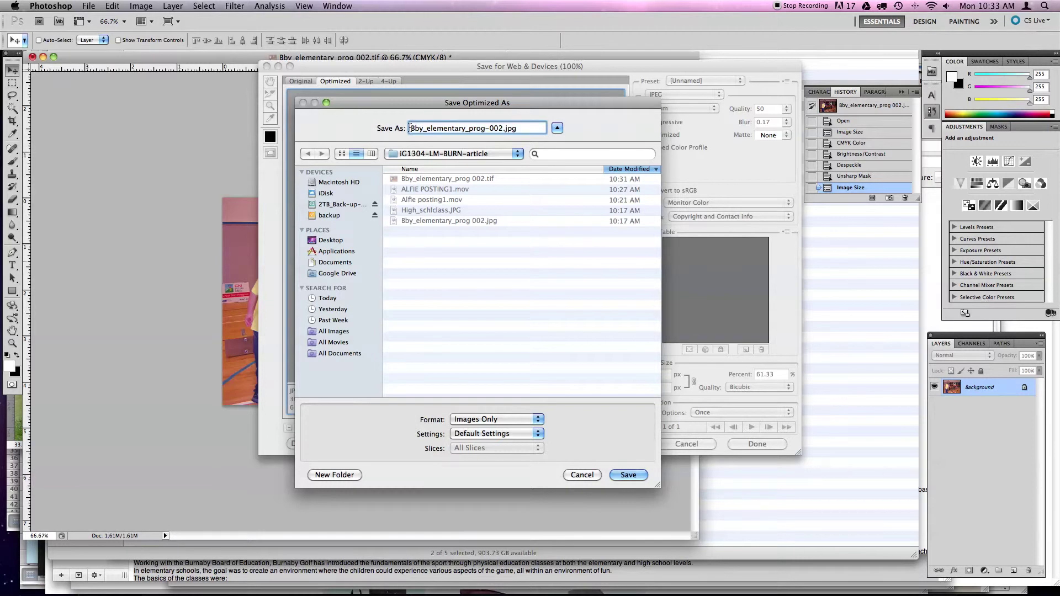
text(13.04.01)
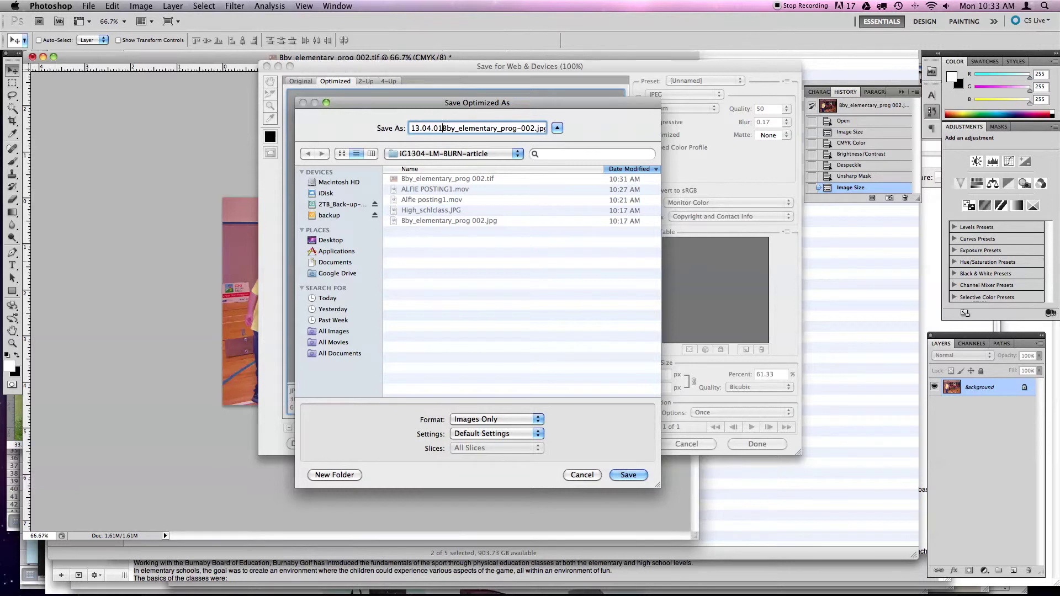
text(-)
drag(529, 130, 541, 131)
key(BackSpace)
key(BackSpace)
text(46)
click(619, 474)
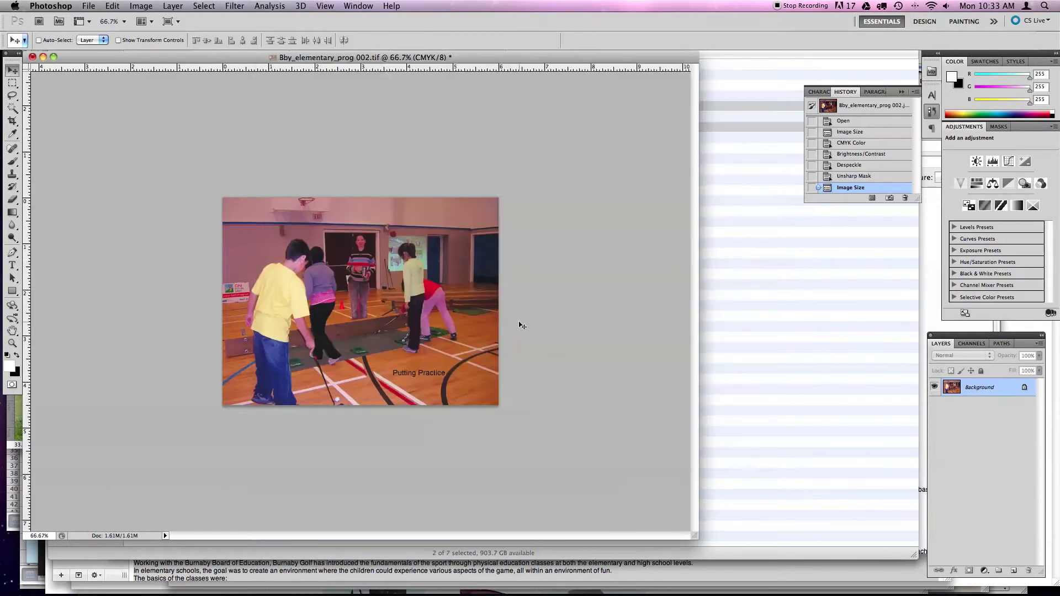
Close the putting-practice TIFF without saving its changes.
click(32, 58)
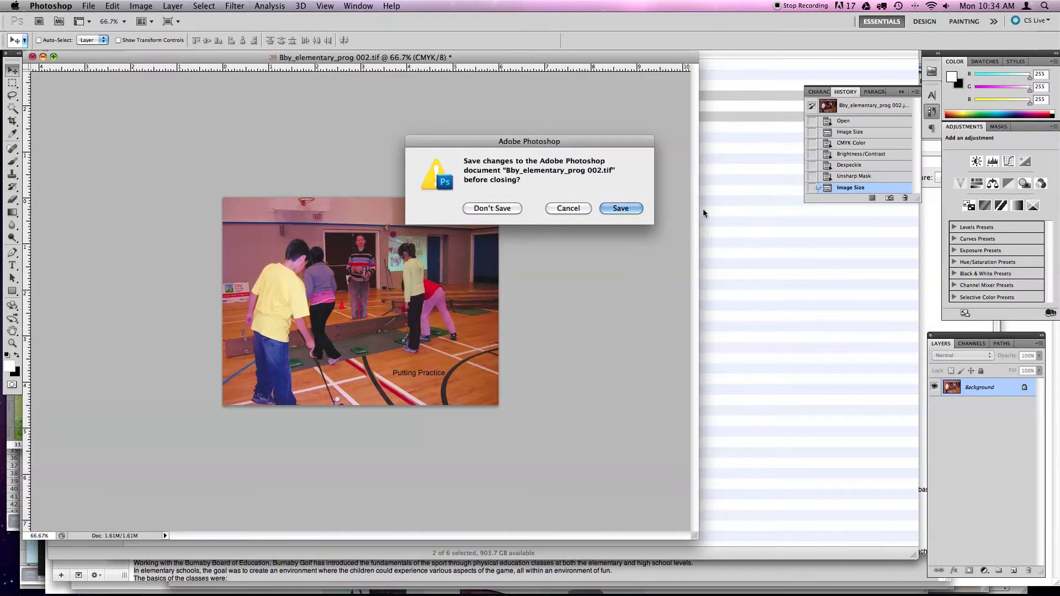
click(497, 208)
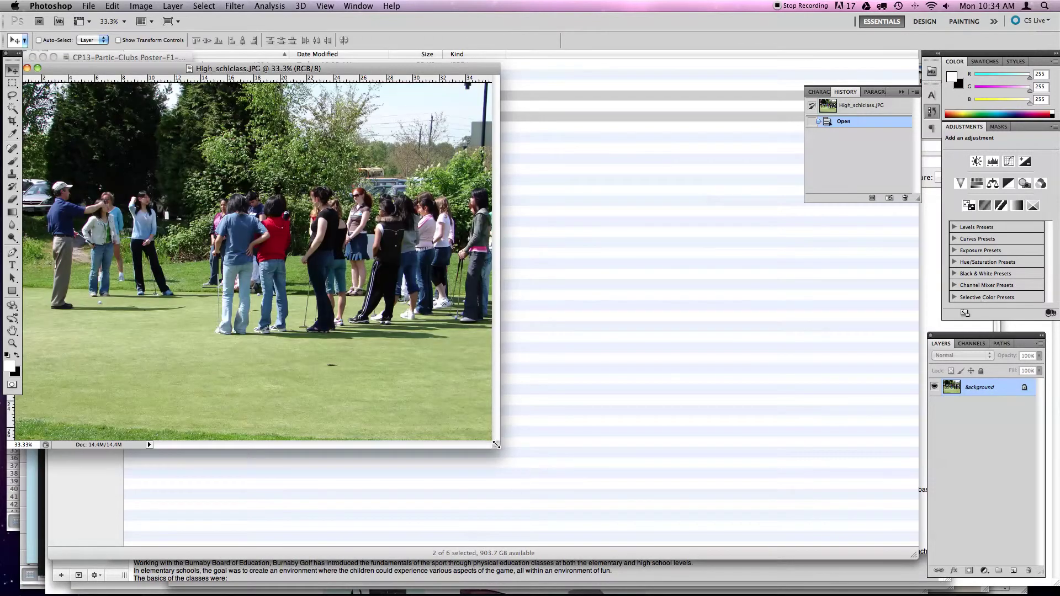
Copy the left group of golfers into a new clipboard-sized document.
drag(501, 446, 743, 513)
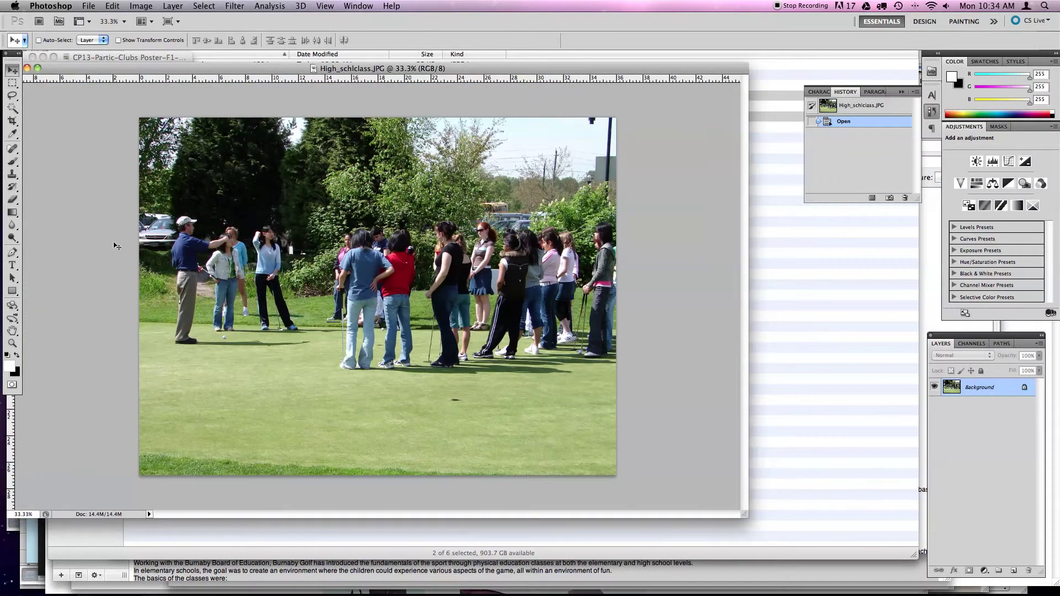
click(12, 82)
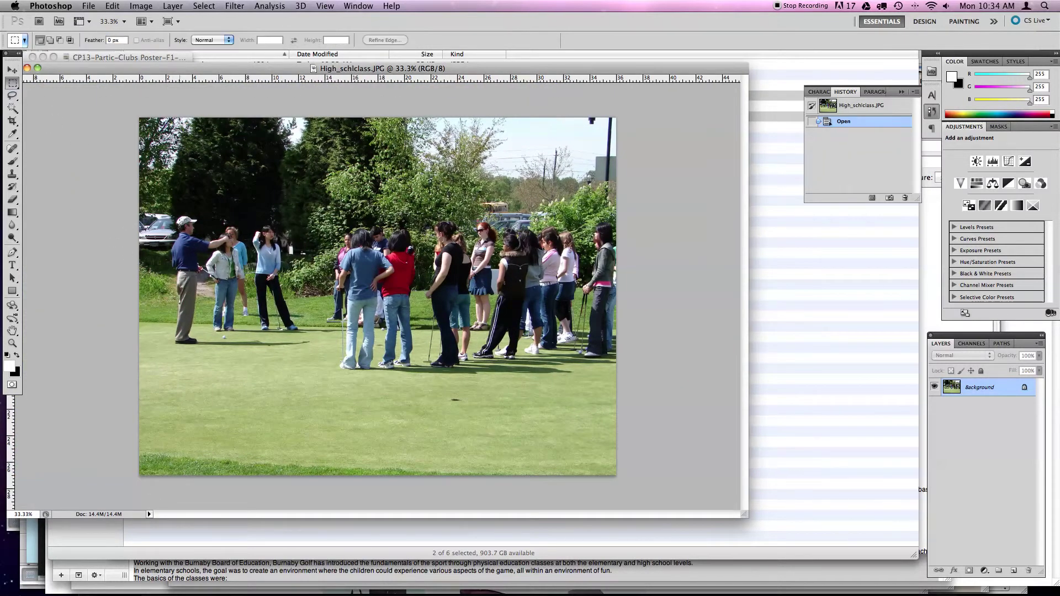
drag(160, 204, 313, 360)
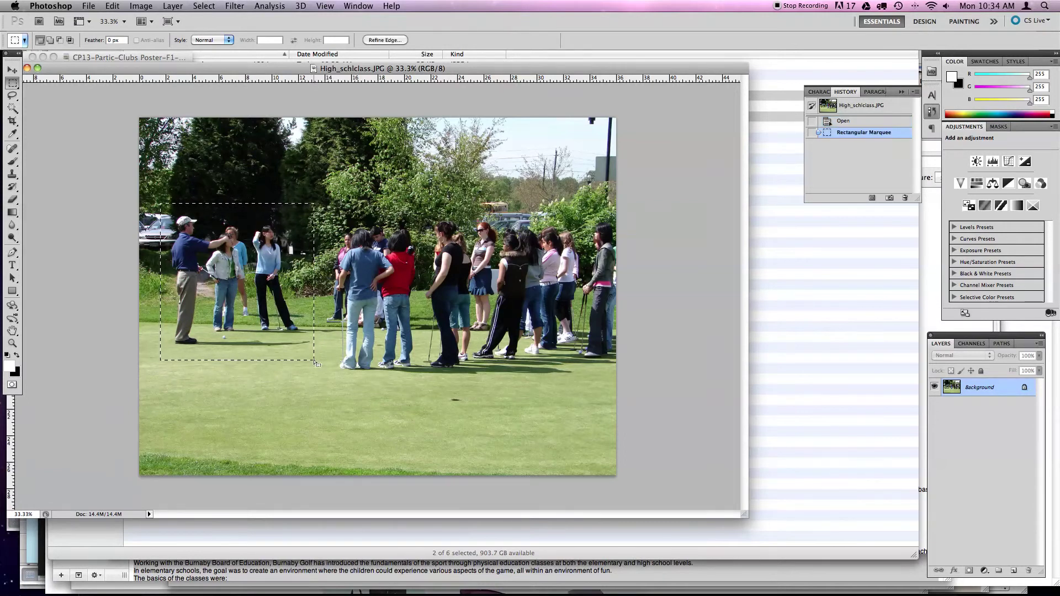
key(super+c)
key(super+n)
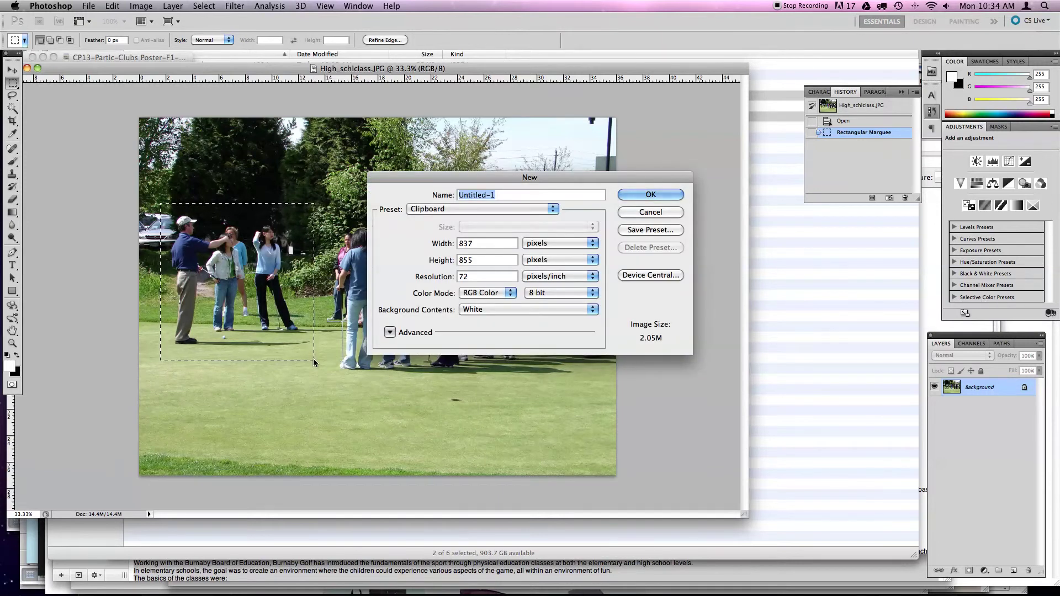
key(Return)
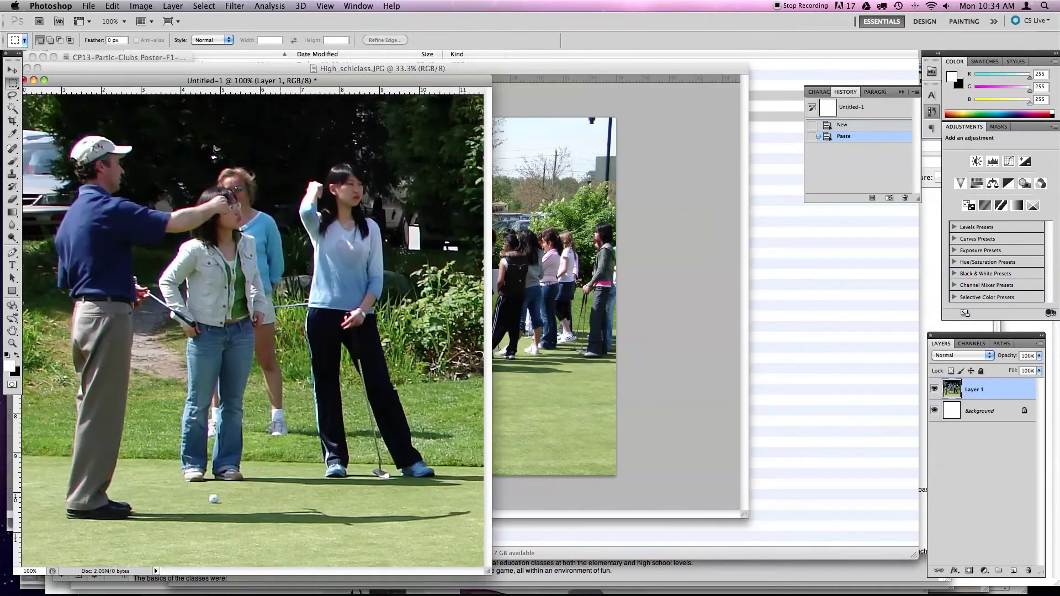
Crop the new document to a 200 × 200 px square around the golfers.
click(12, 123)
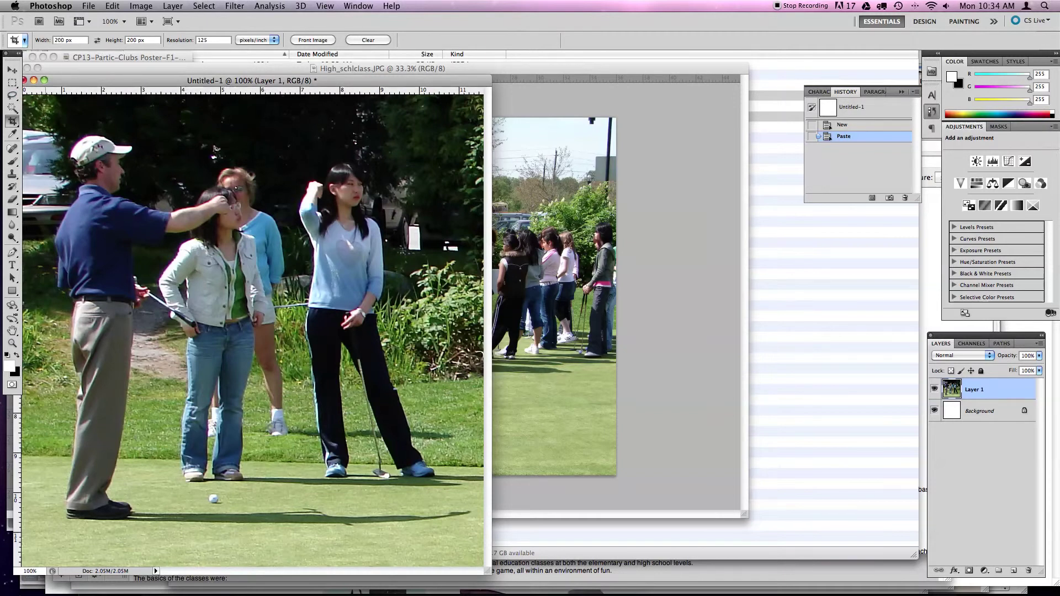
drag(147, 244, 450, 532)
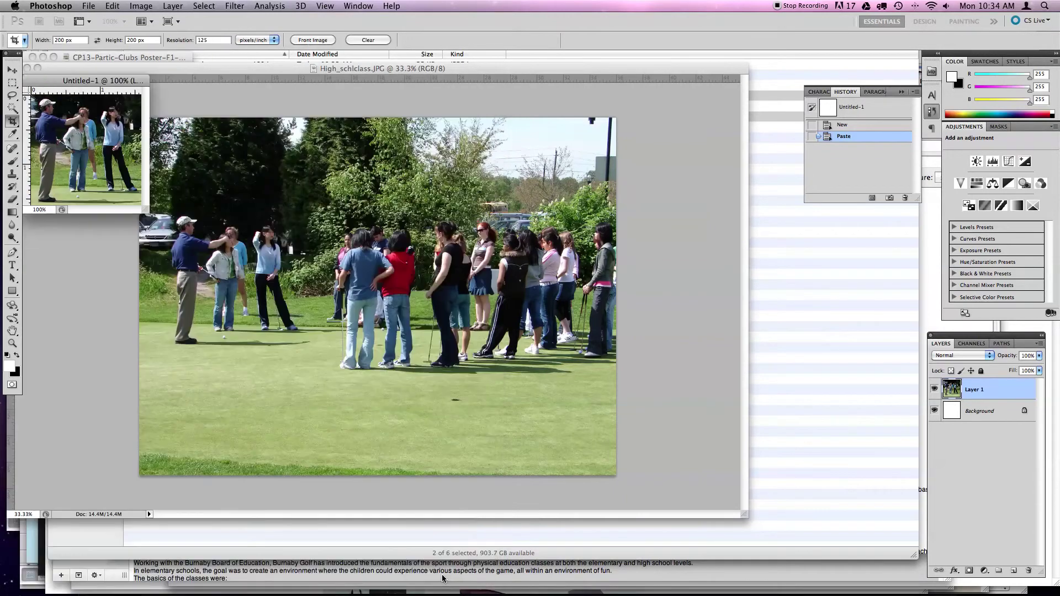
key(Return)
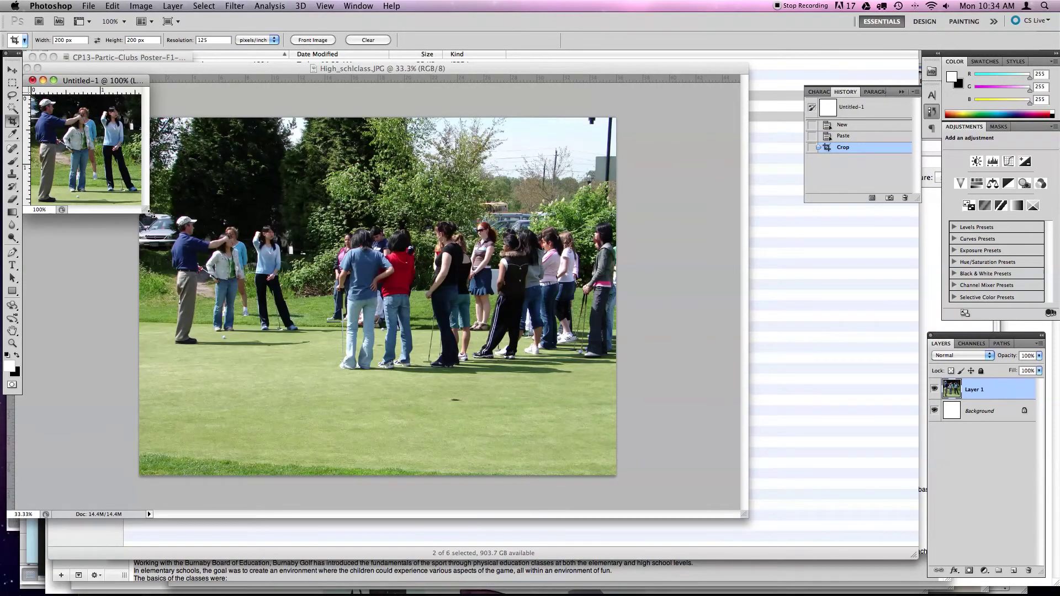
drag(145, 211, 593, 498)
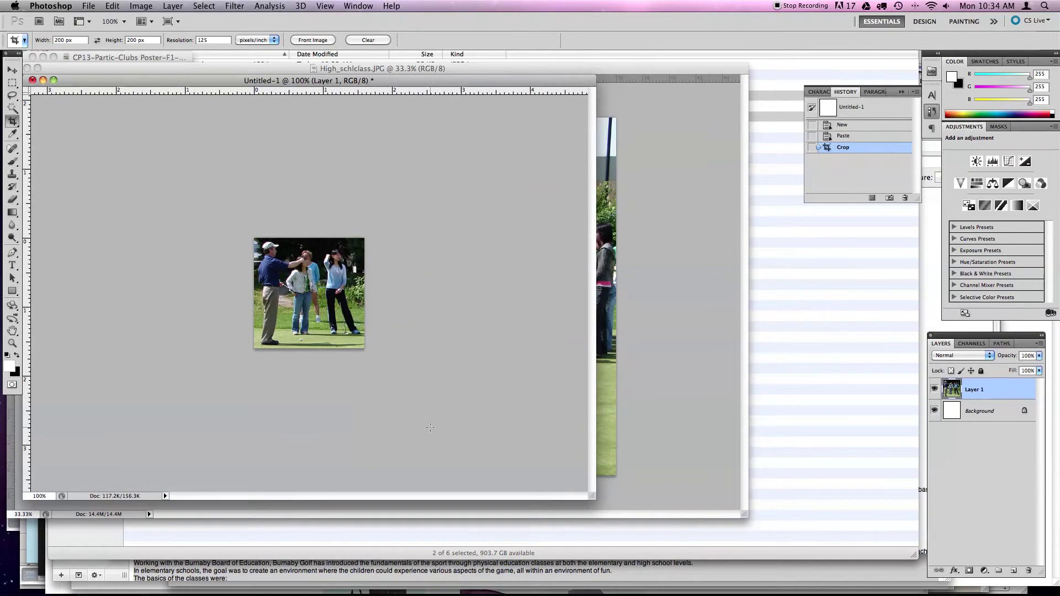
Save the square through Save for Web as 13.04.01-BURM-GOLF-200.jpg.
click(89, 6)
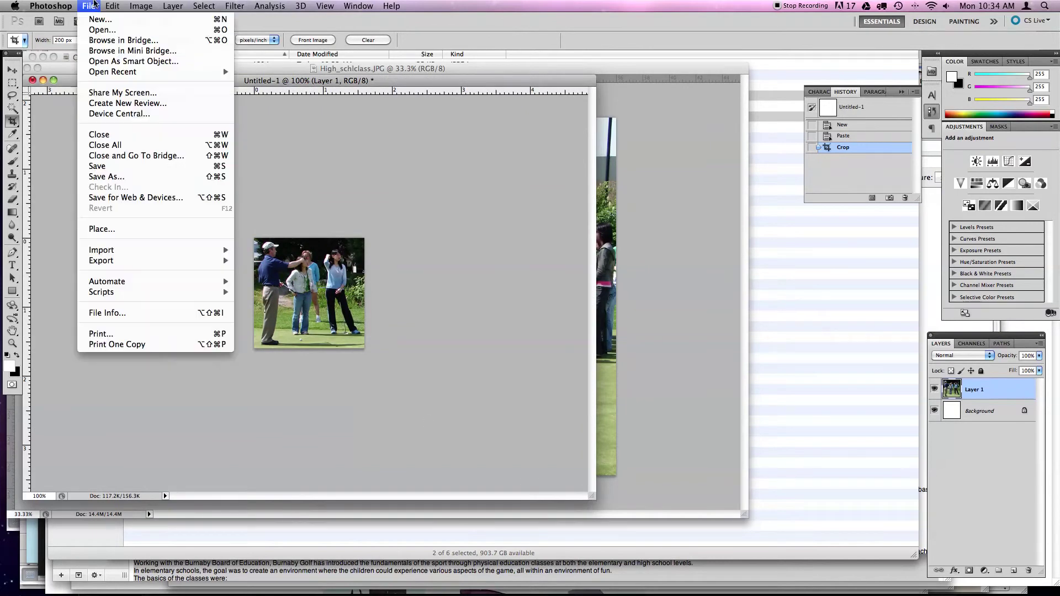
click(121, 196)
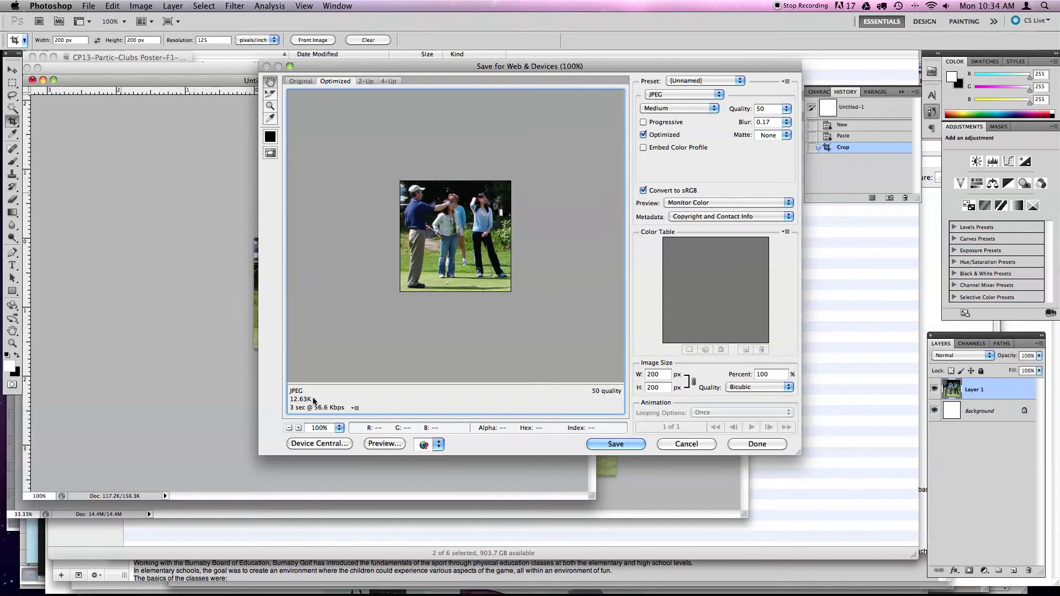
click(627, 443)
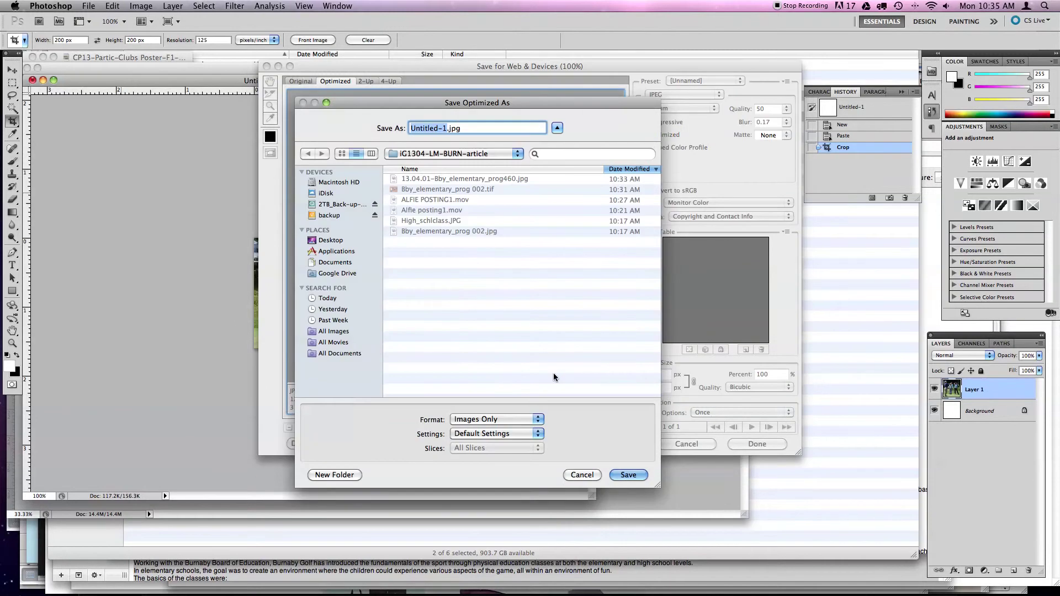
text(13)
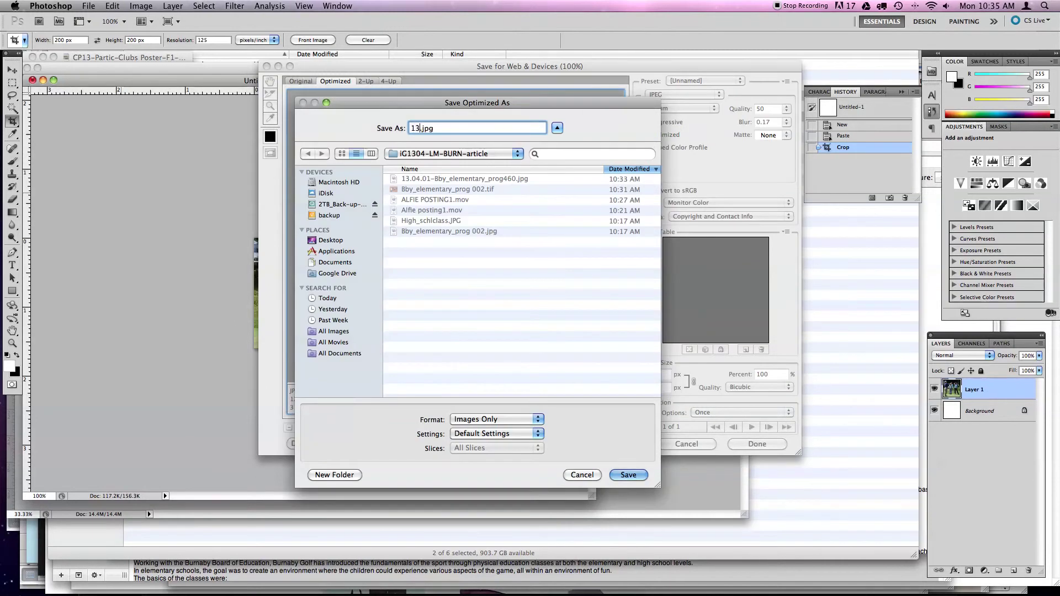
text(.03.)
key(BackSpace)
key(BackSpace)
text(4.0)
text(1)
text(-B)
text(URM)
text(-GOLF)
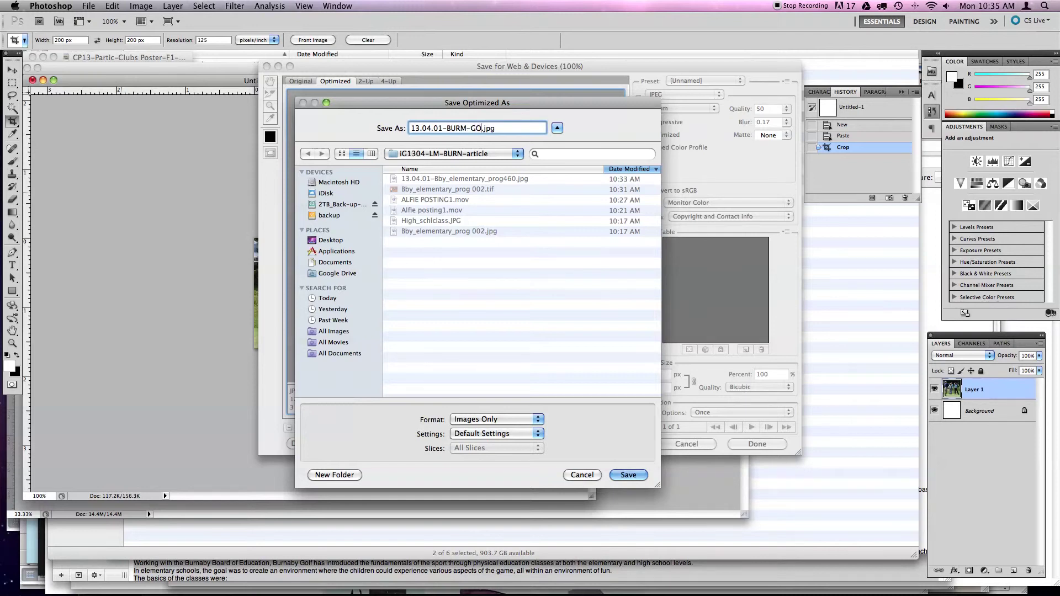
text(-200)
click(628, 475)
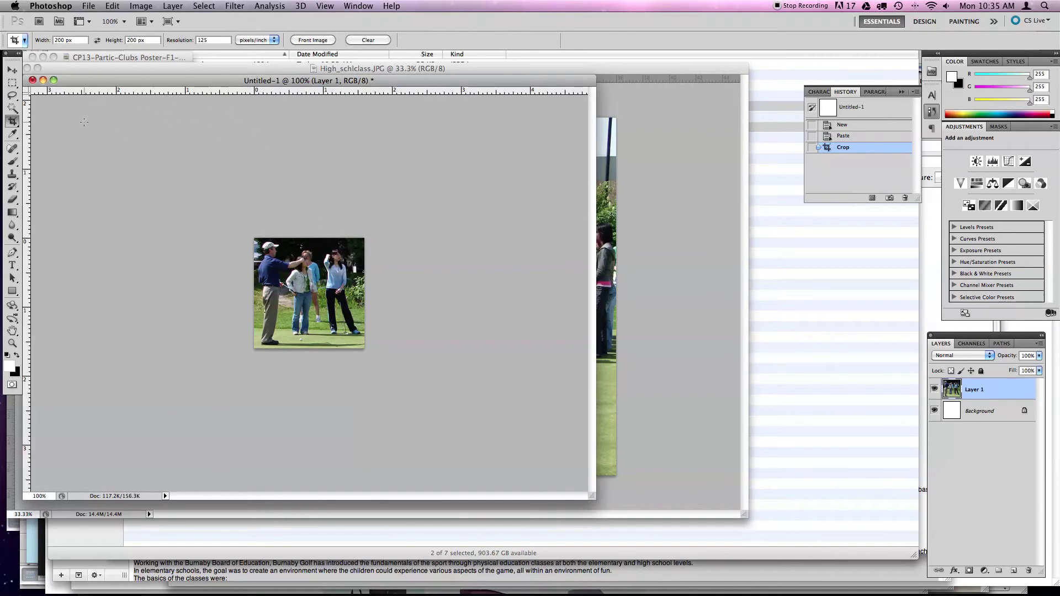
Close the Untitled-1 square image without saving.
drag(78, 84, 136, 92)
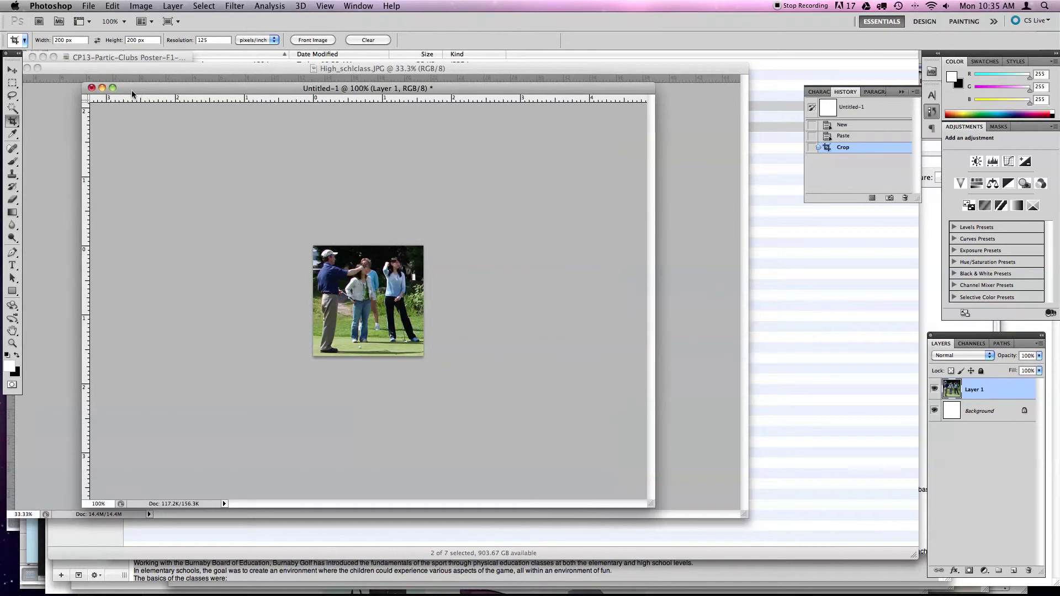
click(92, 88)
click(492, 207)
Deselect and set the class photo to 300 ppi with resampling off.
key(super+d)
key(super+alt+i)
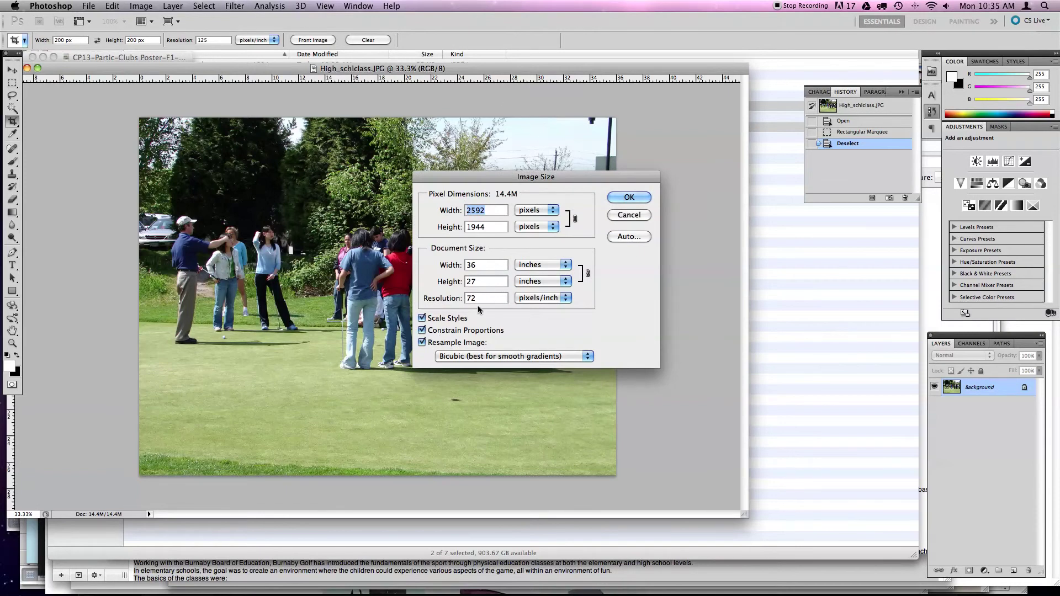
click(445, 347)
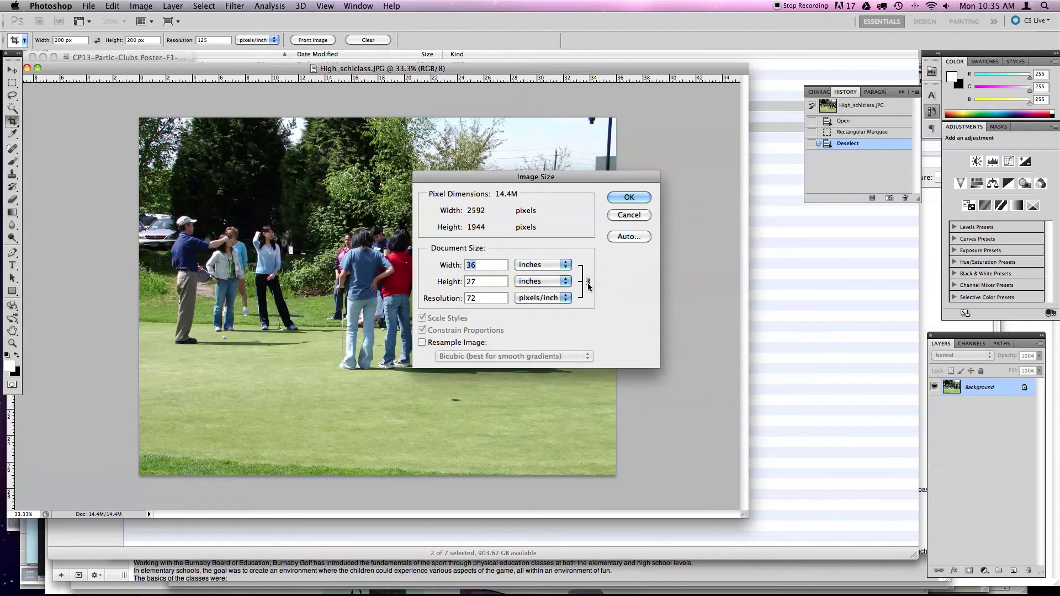
double_click(480, 301)
text(300)
click(627, 195)
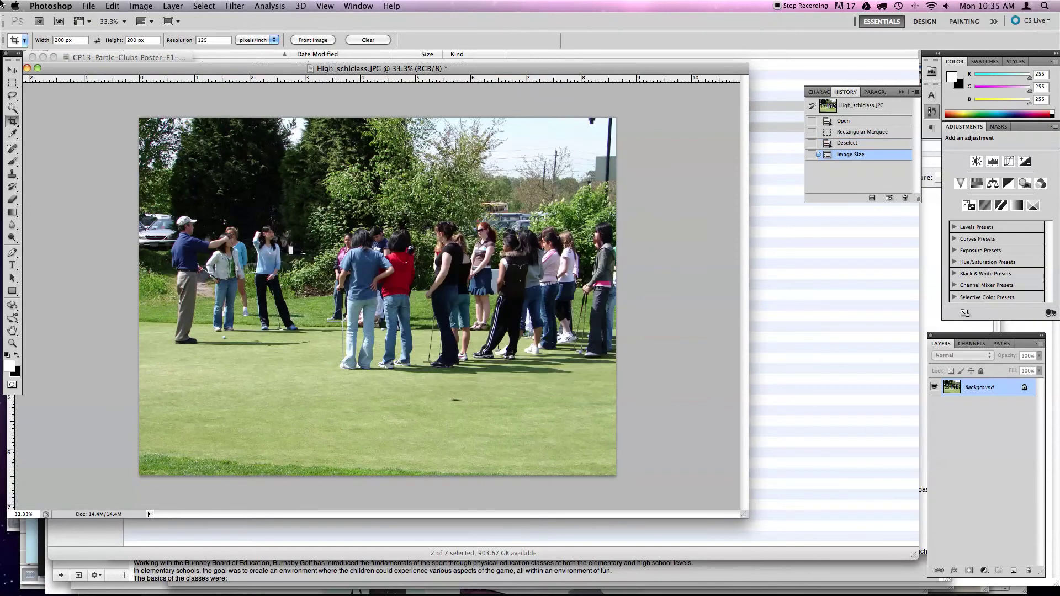
Convert the class photo to CMYK color and bring up Save As.
click(148, 5)
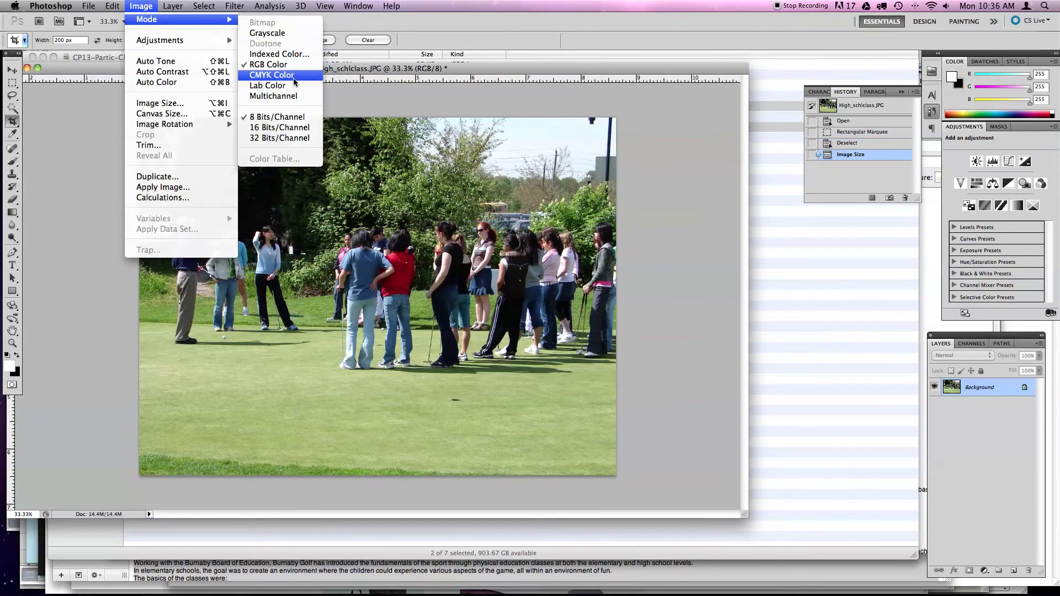
click(640, 164)
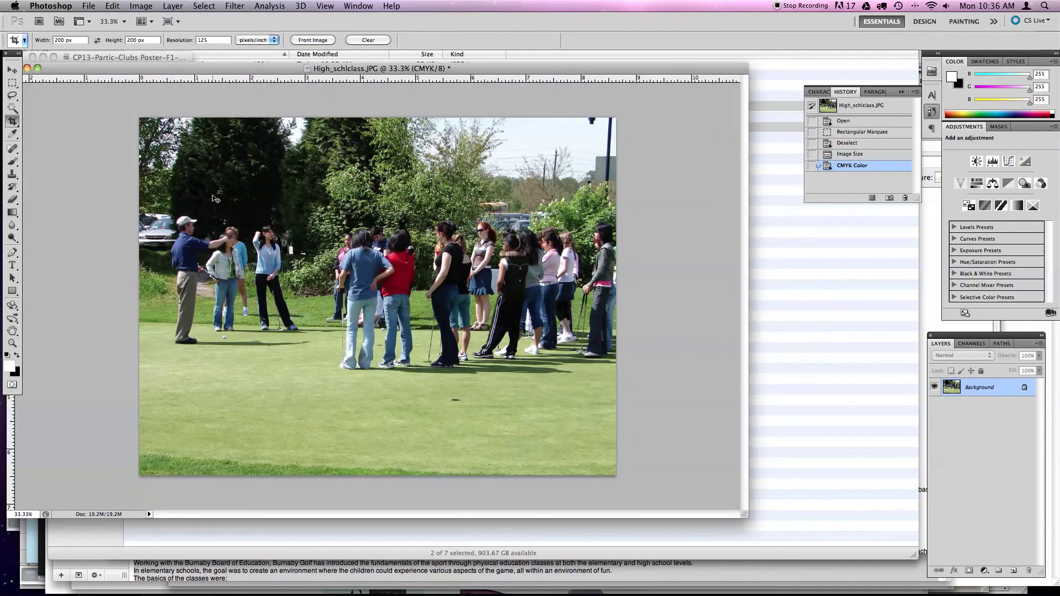
key(super+shift+s)
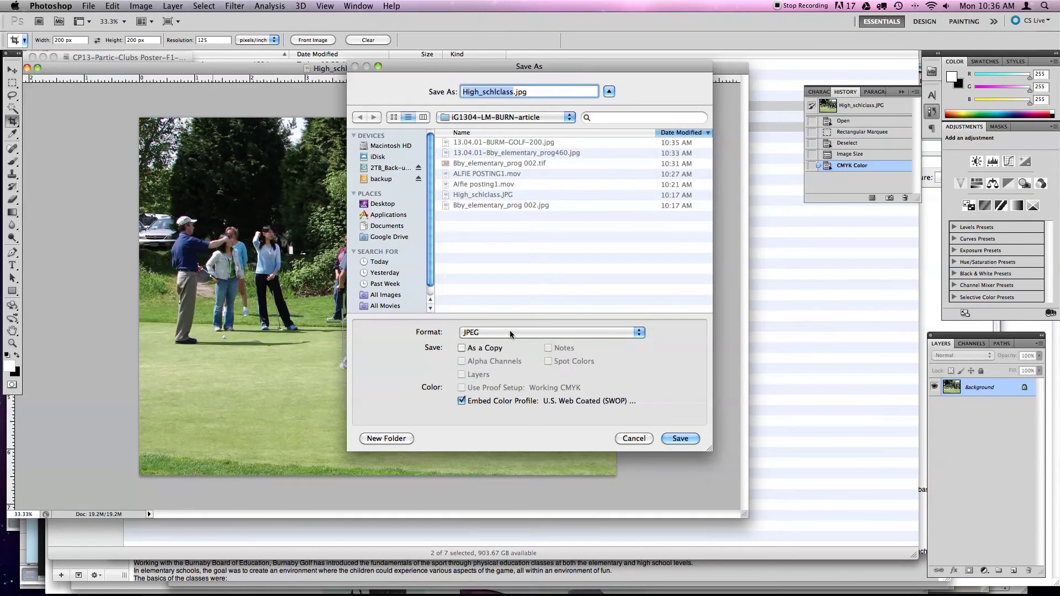
Choose TIFF format and name the file IG13-04-BURM-0High_school.tif.
click(508, 332)
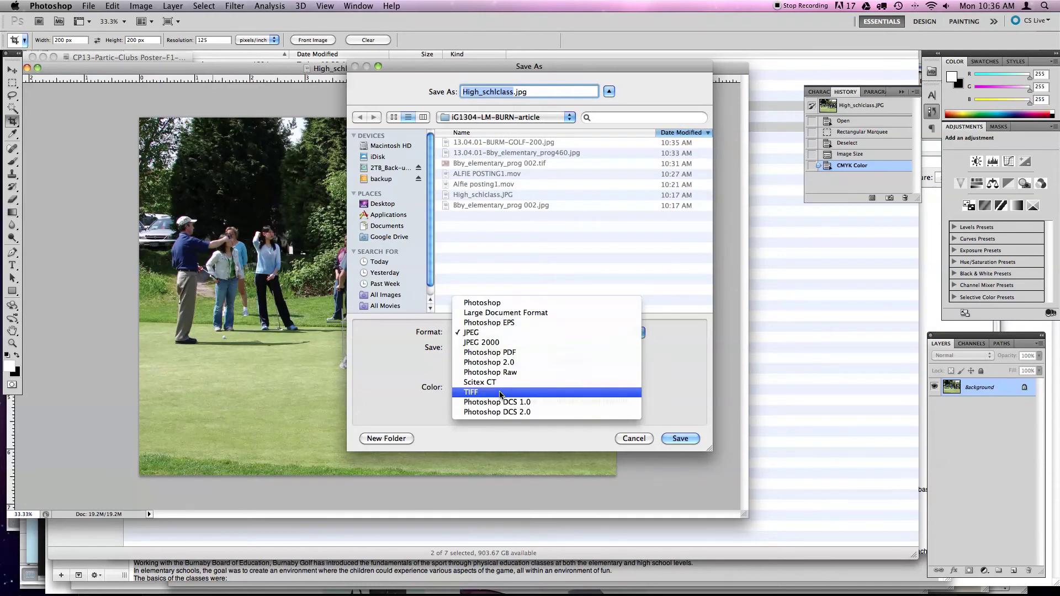
click(530, 396)
click(462, 91)
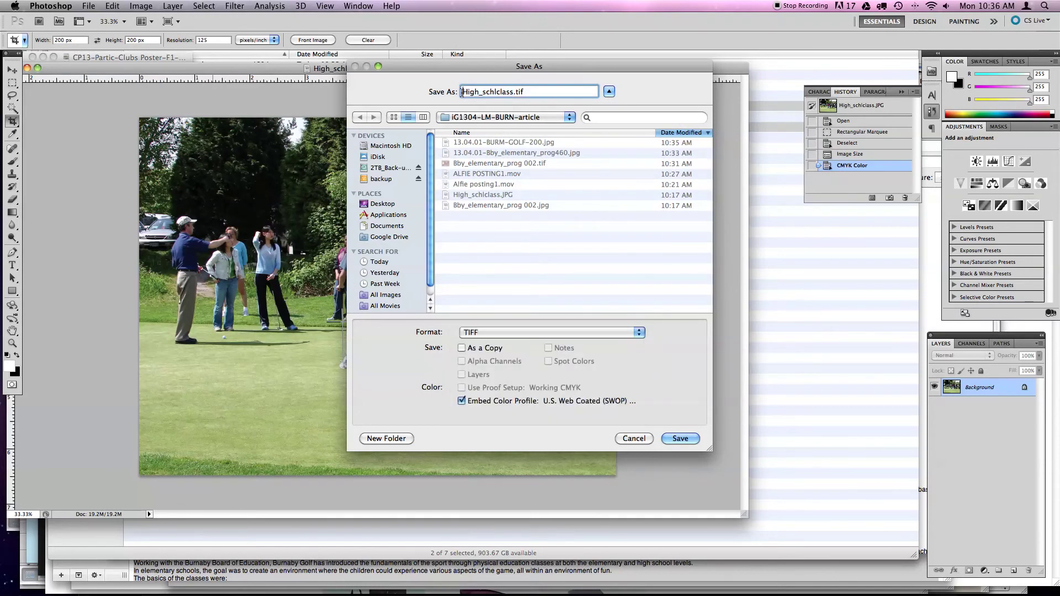
text(IG04-)
key(BackSpace)
key(BackSpace)
key(BackSpace)
text(130)
key(BackSpace)
text(-04-BRU)
key(BackSpace)
key(BackSpace)
text(URM)
text(-0)
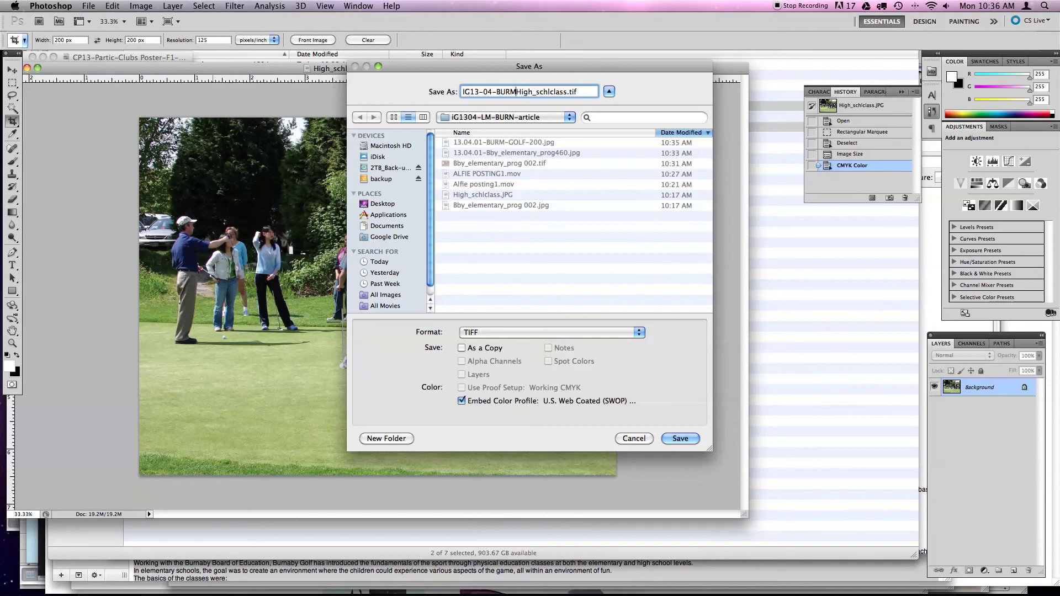
key(Right)
key(Right)
key(Right)
key(Right)
key(Right)
key(Right)
key(Right)
key(Right)
key(Right)
key(Right)
key(BackSpace)
key(BackSpace)
key(BackSpace)
key(BackSpace)
key(BackSpace)
text(OOL)
key(Delete)
key(BackSpace)
key(BackSpace)
key(BackSpace)
text(ool)
Save the TIFF, accepting the default TIFF Options.
click(688, 437)
click(606, 144)
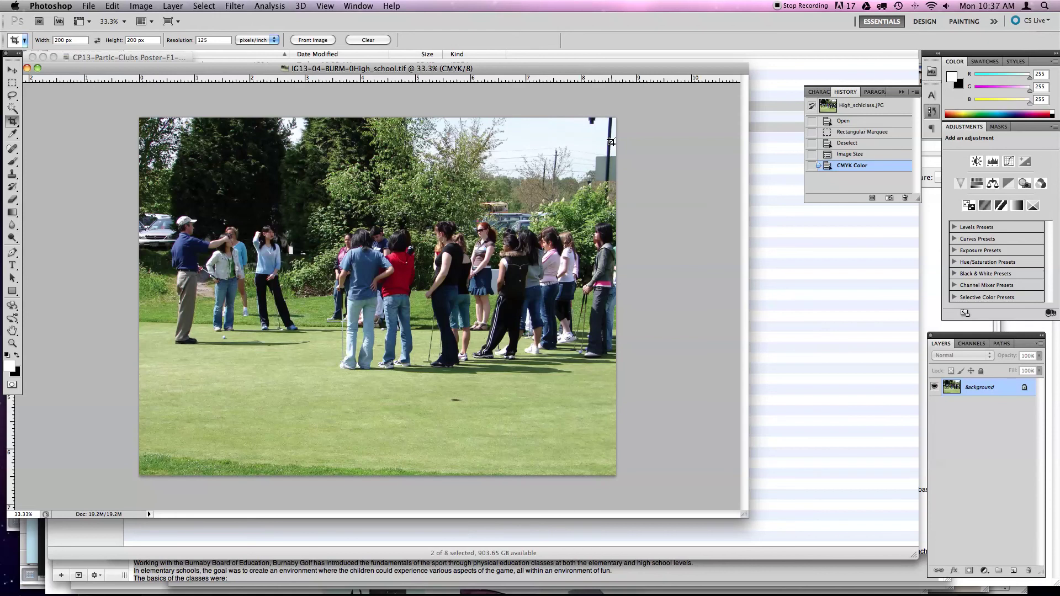
click(812, 5)
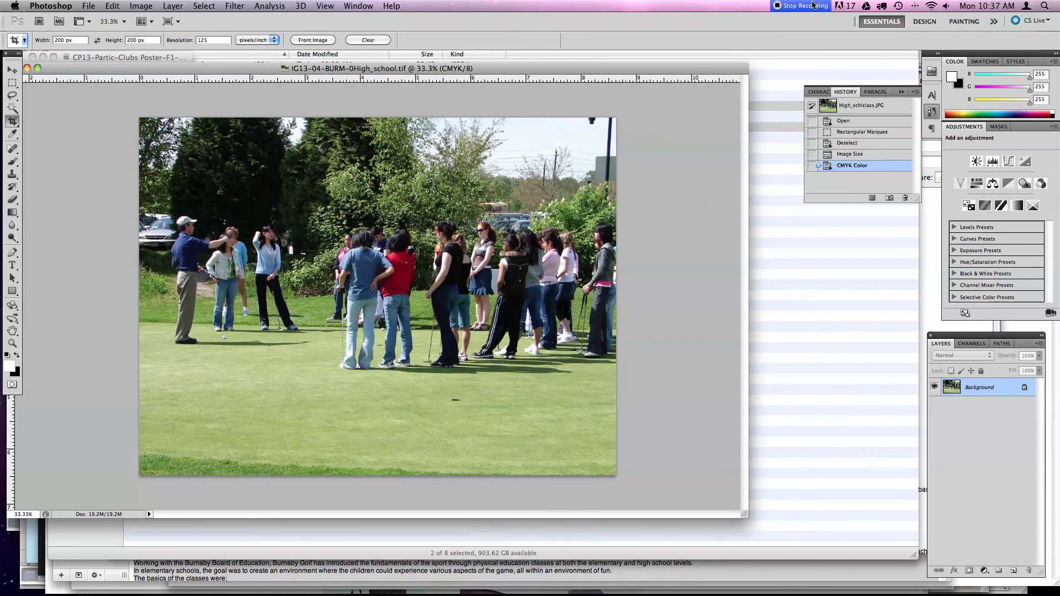